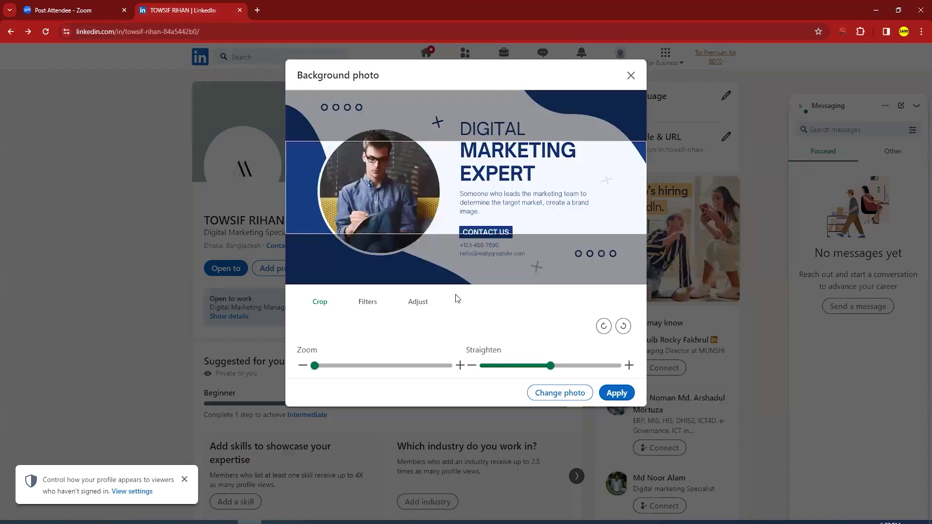
# - Shift the background photo down in the crop frame so the DIGITAL MARKETING EXPERT heading fits inside
pyautogui.moveTo(506, 195); pyautogui.dragTo(549, 236)
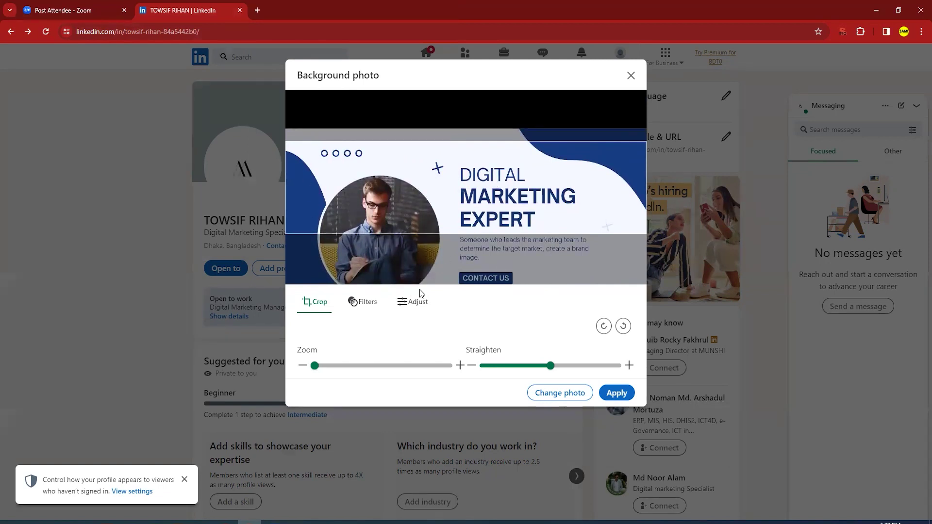
# - Look up "linkedin cover photo size" on Google in a separate page, and return to the background photo editor
pyautogui.click(257, 10)
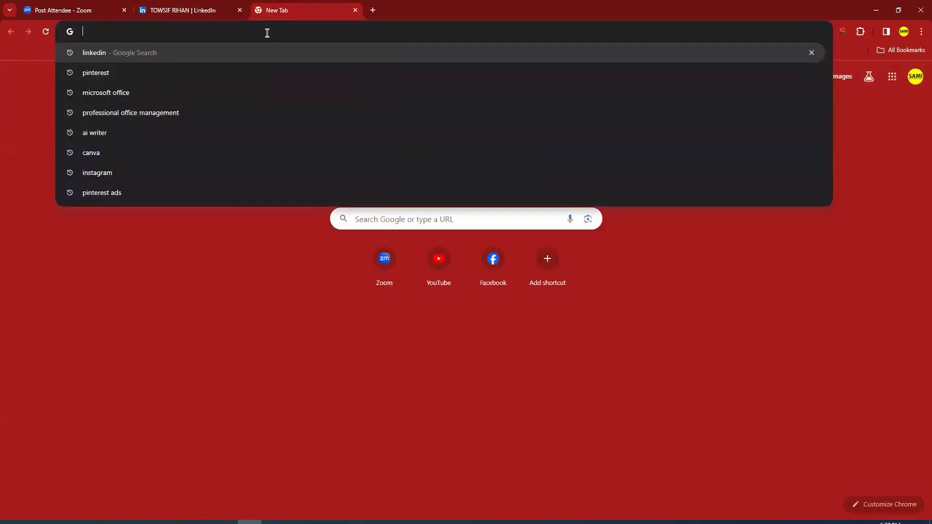
pyautogui.write('linkedin')
pyautogui.press('Down')
pyautogui.press('Down')
pyautogui.press('Down')
pyautogui.press('Return')
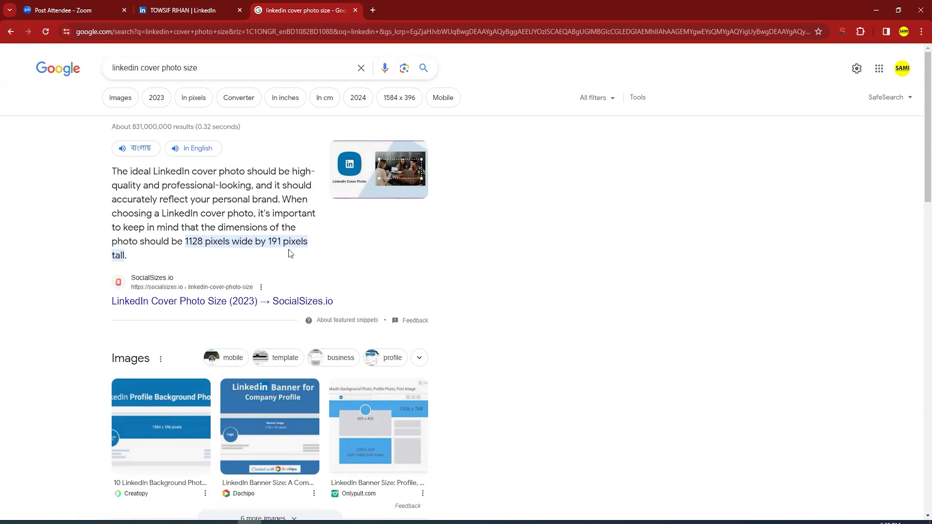
pyautogui.hotkey('ctrl', 'shift', 'Tab')
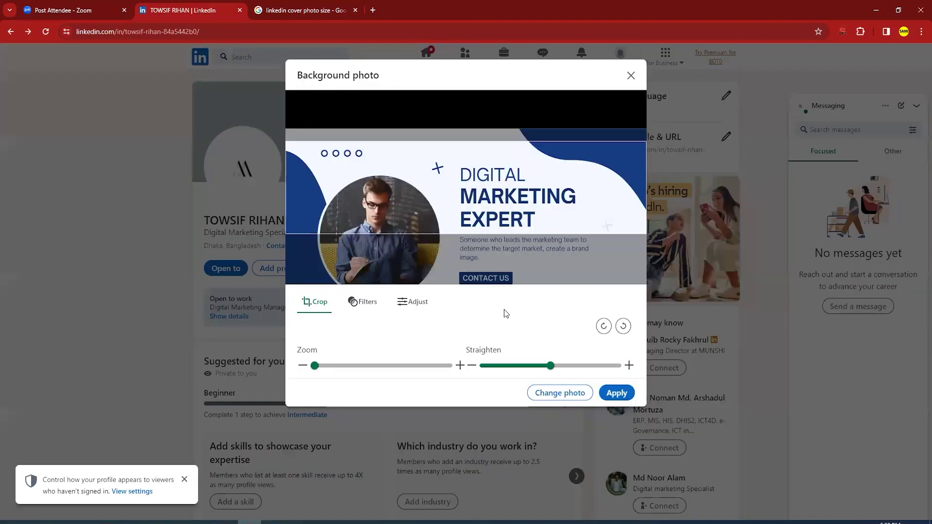
# - Apply the repositioned background photo to the profile and reload the profile page
pyautogui.click(613, 393)
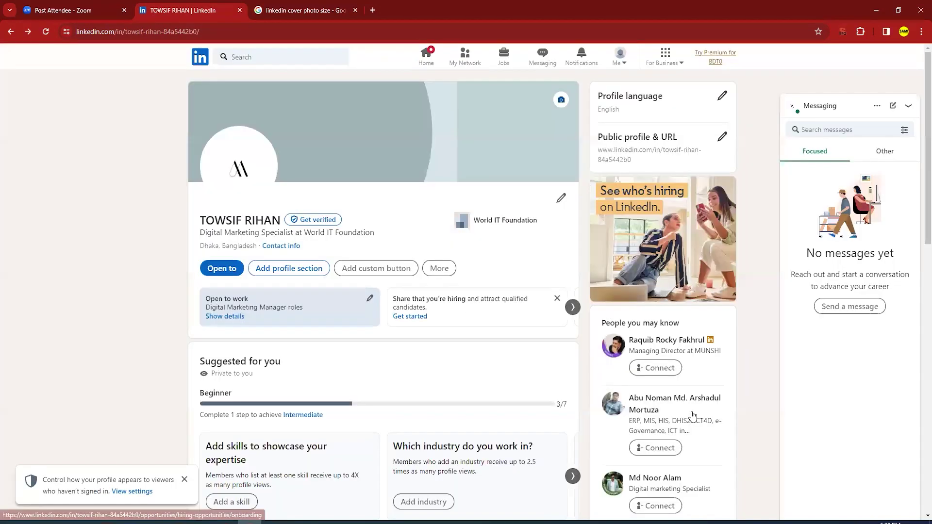
pyautogui.press('F5')
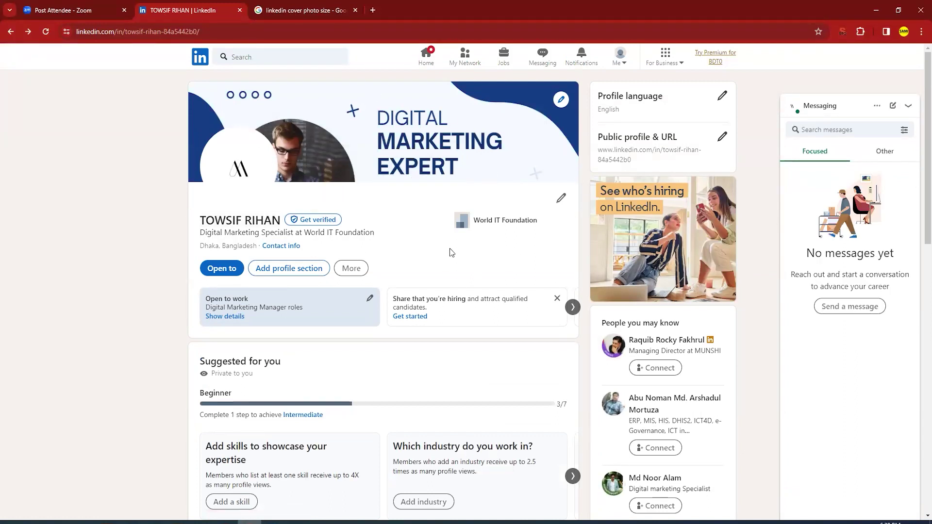
# - Open the profile intro for editing, go through its fields and continue to the contact info form
pyautogui.click(561, 199)
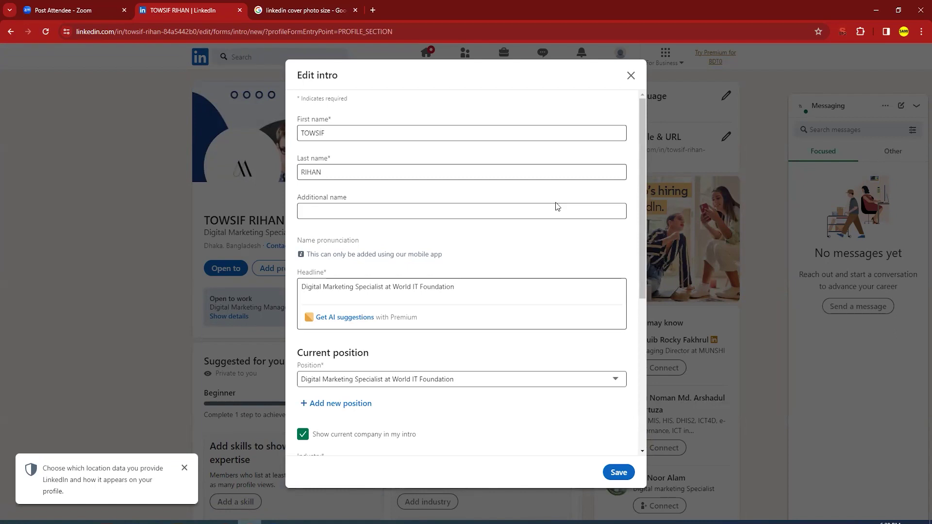
pyautogui.click(552, 204)
pyautogui.click(443, 278)
pyautogui.scroll(-4, 389, 301)
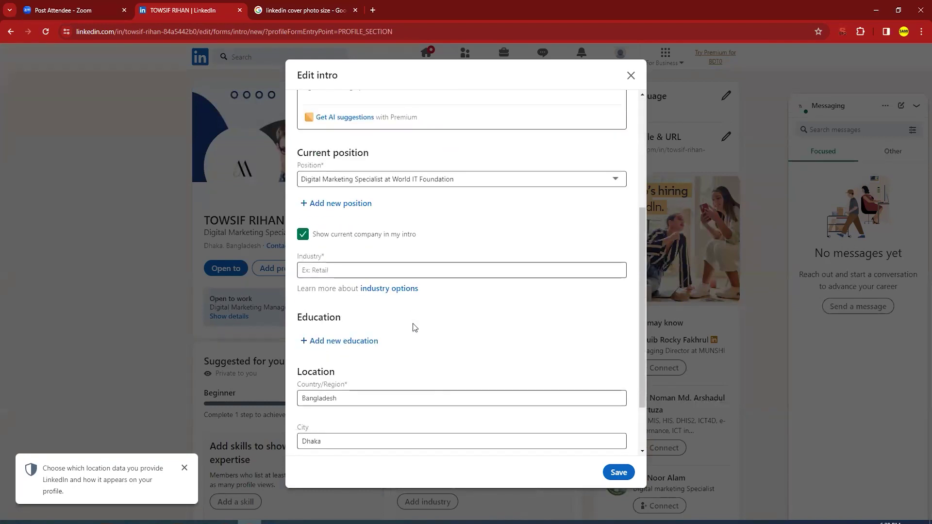
pyautogui.scroll(-2, 415, 328)
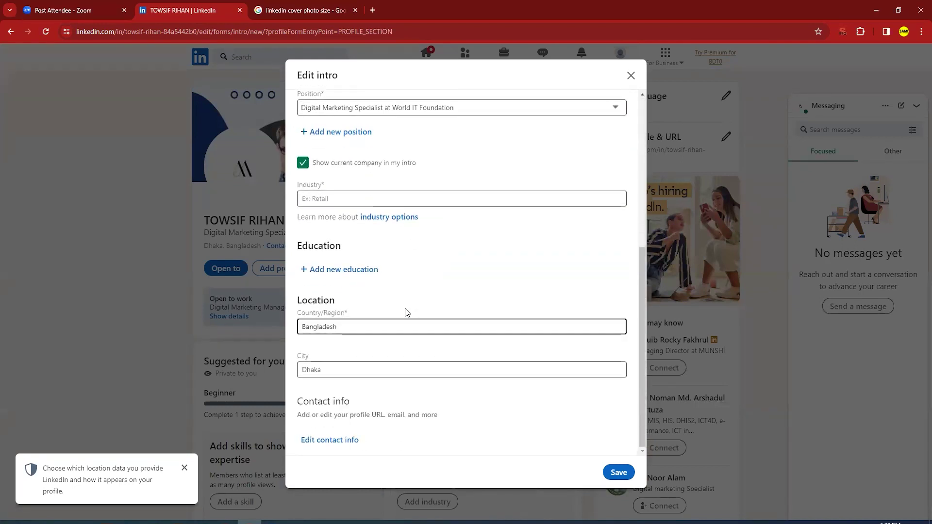
pyautogui.click(337, 445)
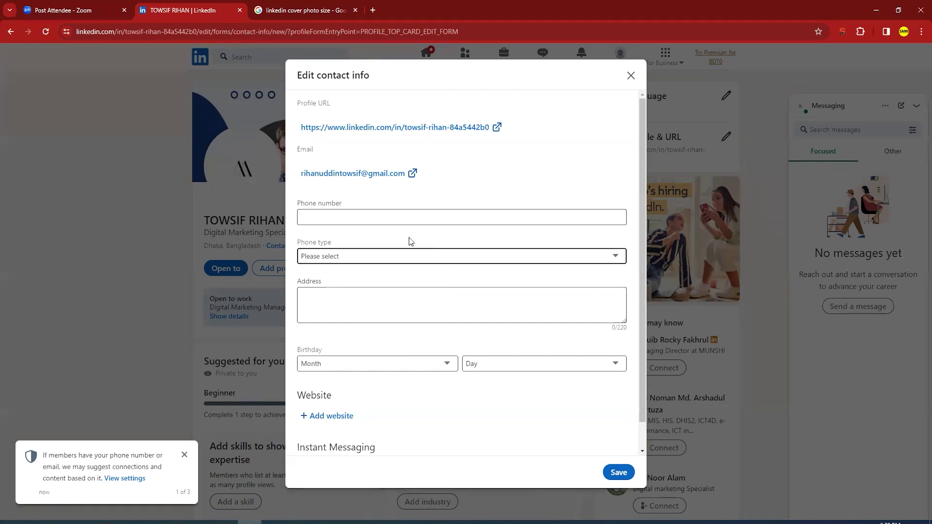
pyautogui.click(373, 259)
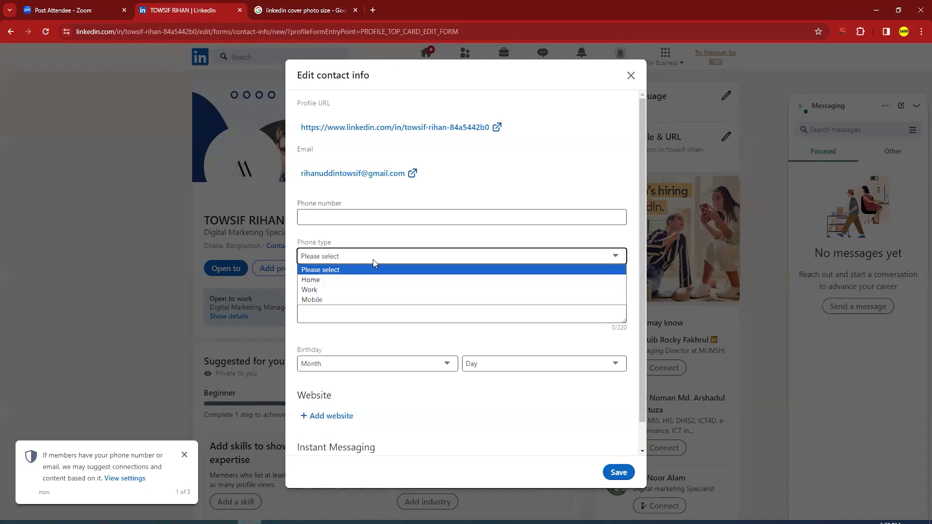
pyautogui.click(373, 259)
pyautogui.click(383, 293)
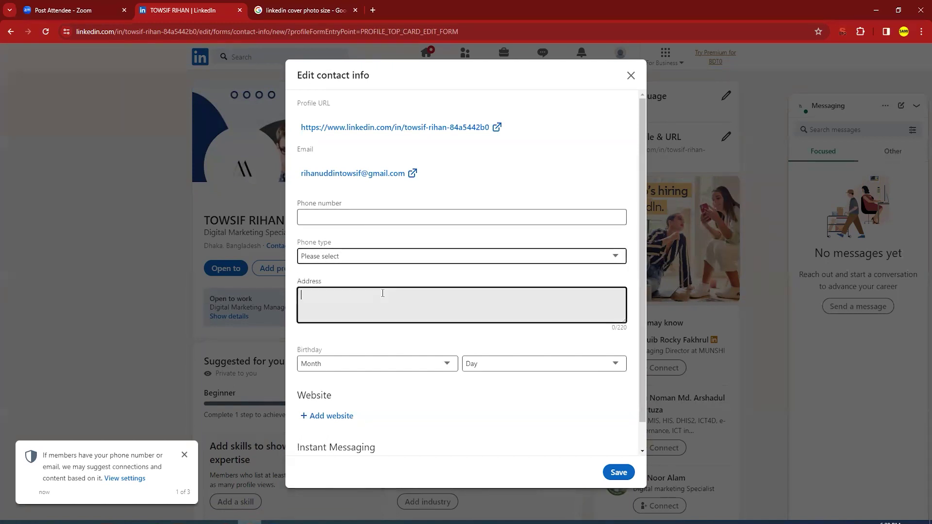
# - Fill in the birthday month and day in the contact info
pyautogui.scroll(-1, 403, 321)
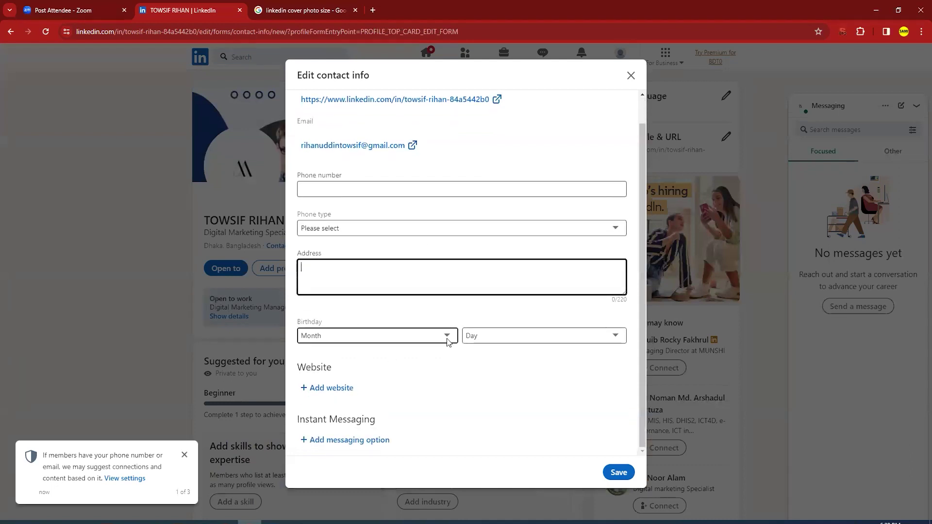
pyautogui.click(384, 337)
pyautogui.click(317, 460)
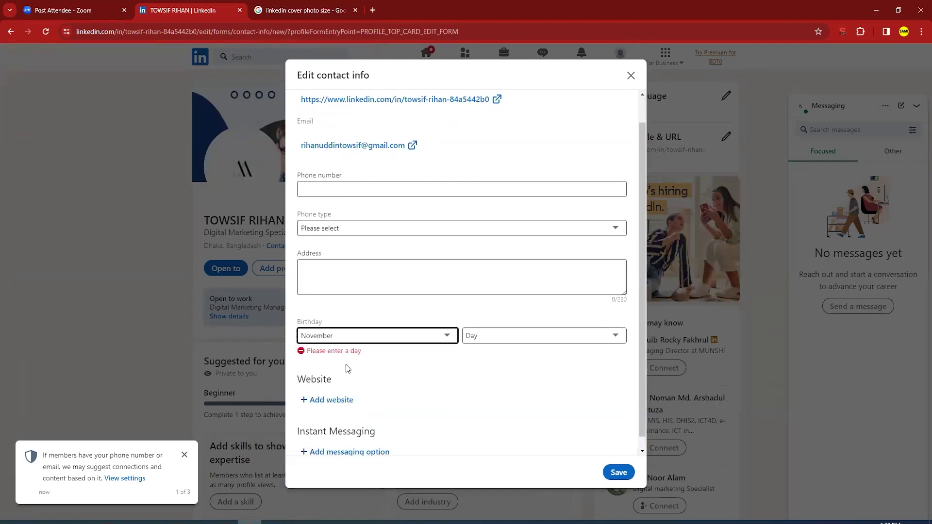
pyautogui.click(487, 335)
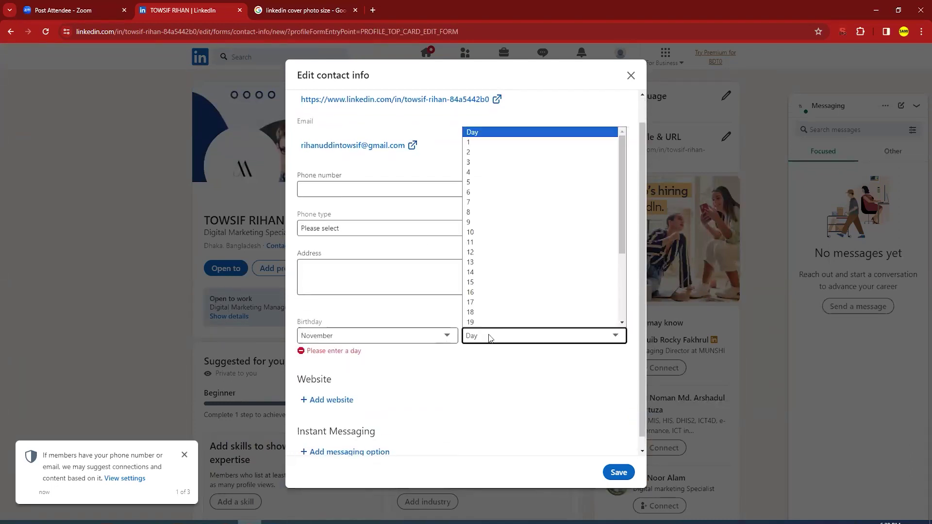
pyautogui.scroll(-3, 480, 296)
pyautogui.click(480, 296)
pyautogui.scroll(-1, 454, 371)
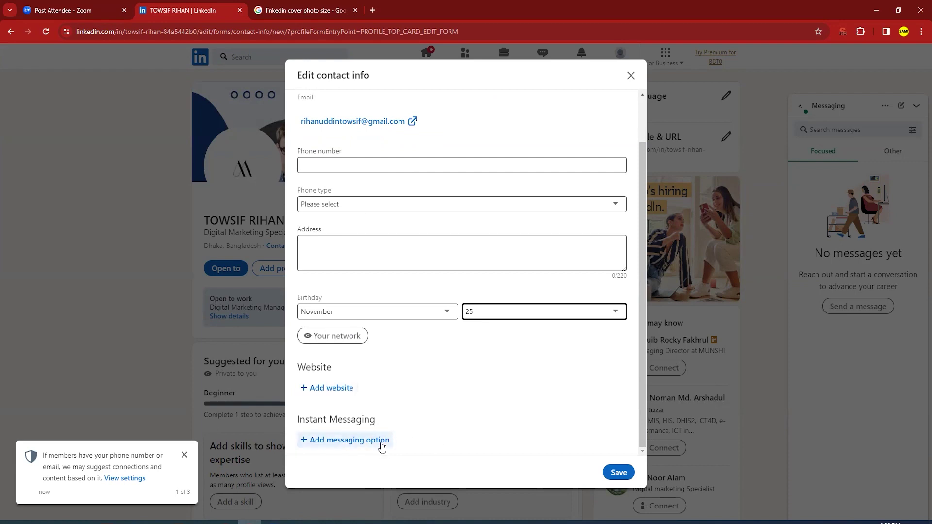
pyautogui.click(359, 440)
pyautogui.scroll(-2, 374, 427)
pyautogui.click(333, 351)
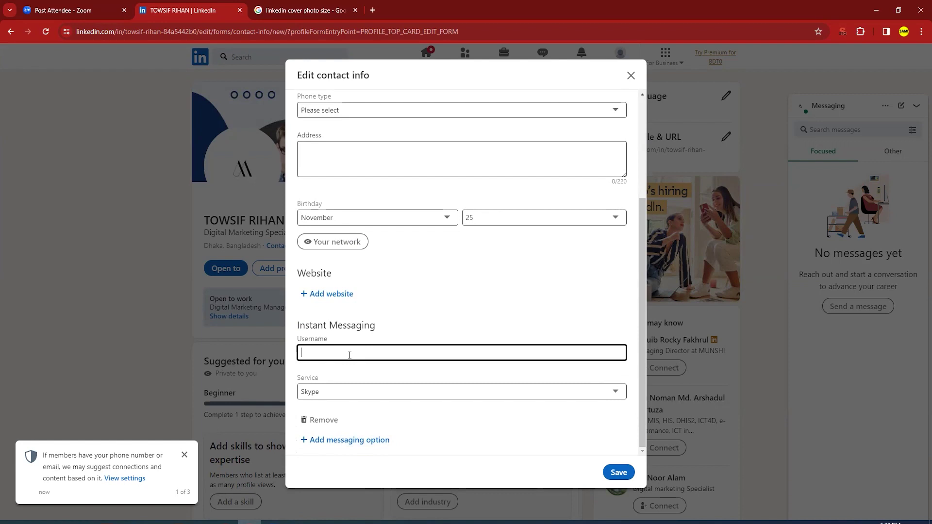
pyautogui.click(382, 395)
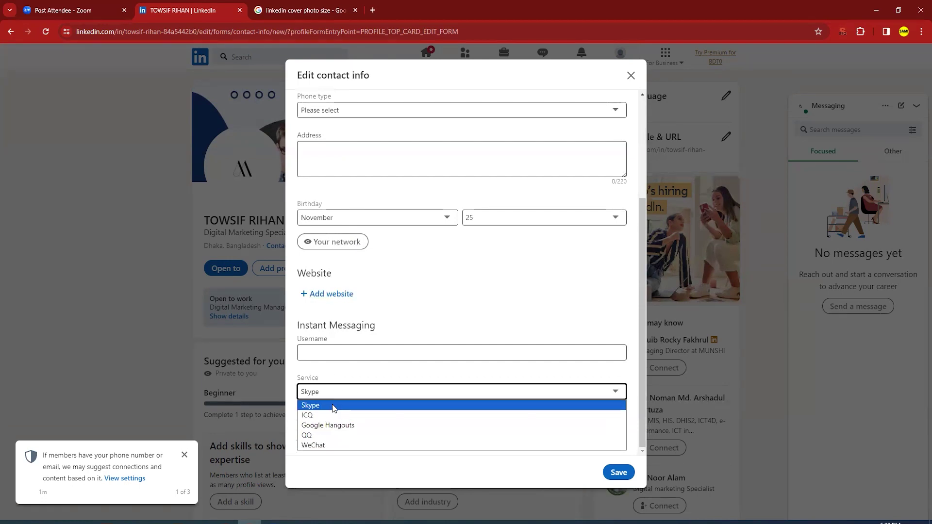
pyautogui.click(313, 406)
pyautogui.click(318, 352)
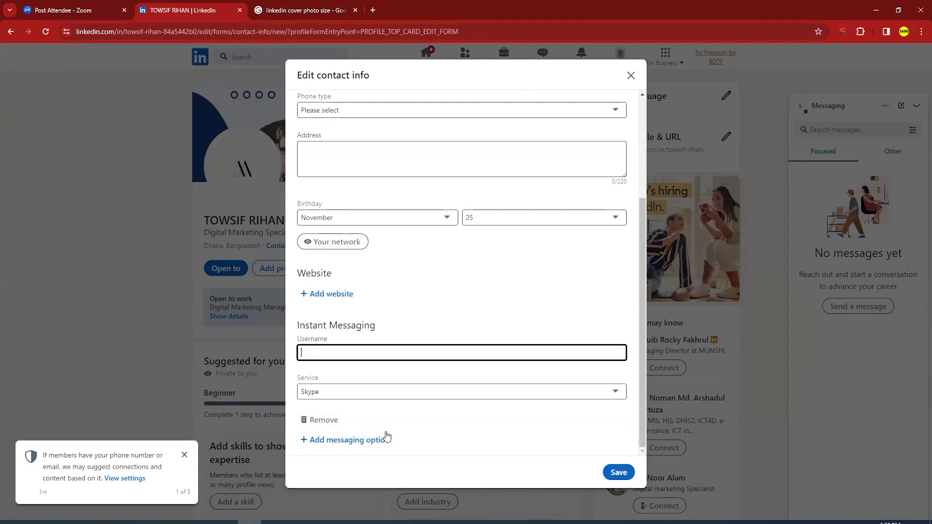
pyautogui.click(324, 421)
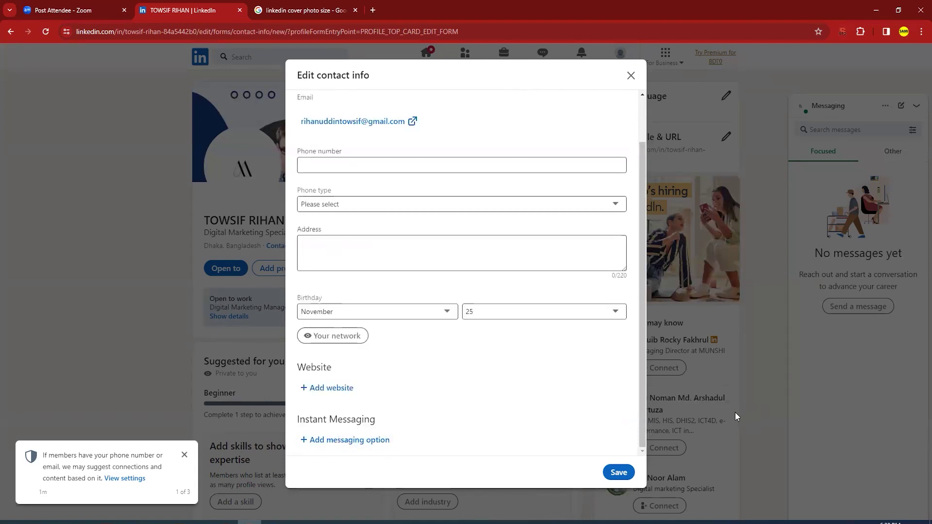
# - Save the contact info and close the intro editor
pyautogui.scroll(2, 466, 243)
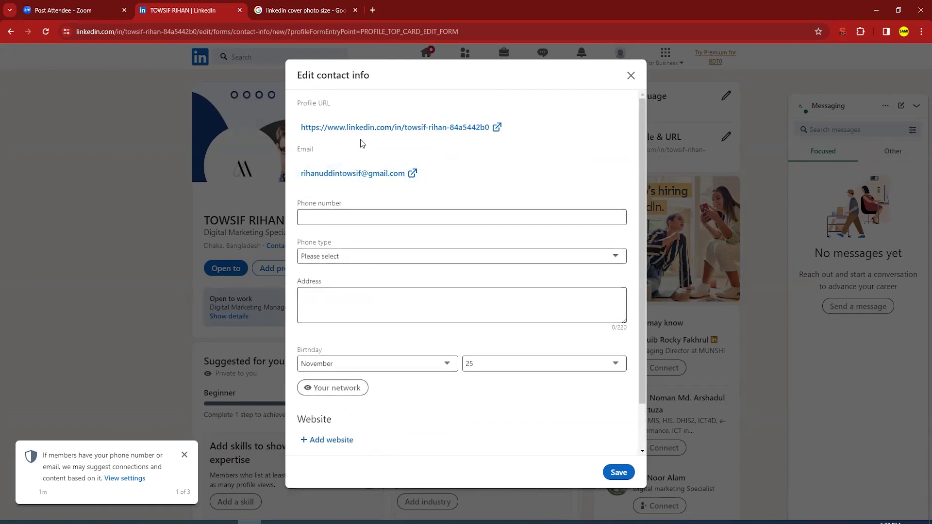
pyautogui.click(621, 473)
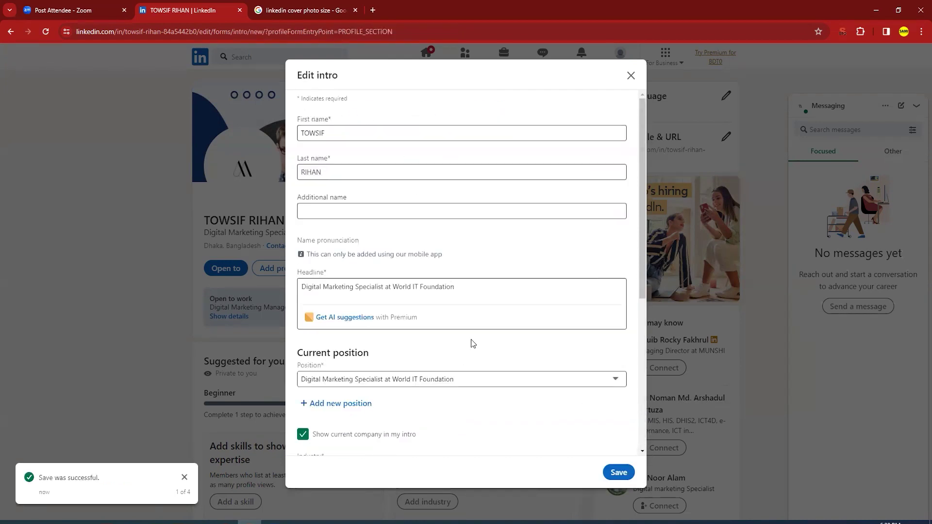
pyautogui.click(630, 76)
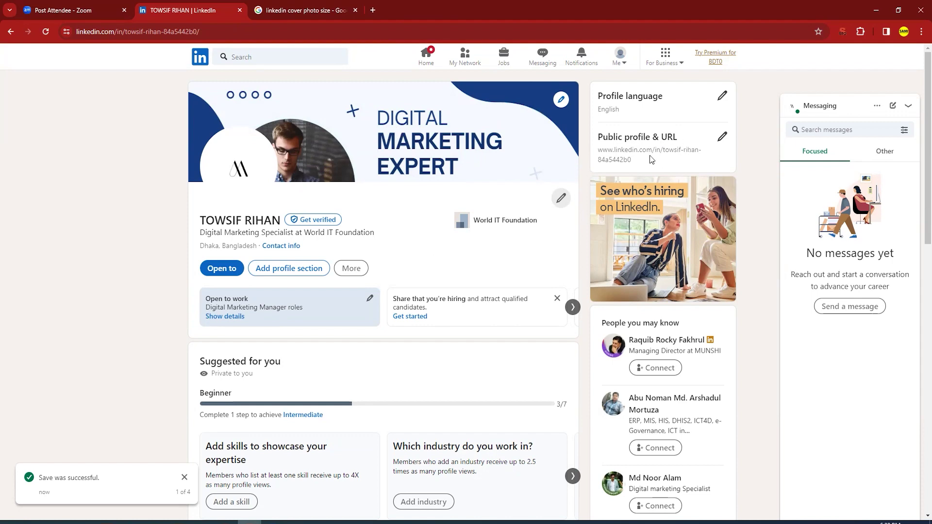
# - Open the public profile settings and remove the random letters and digits after the name in the custom URL
pyautogui.click(721, 137)
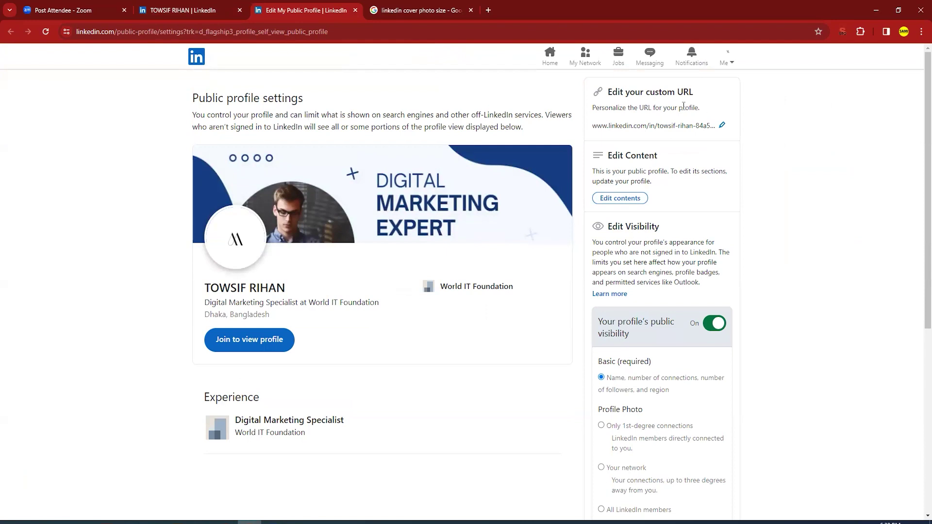
pyautogui.click(723, 125)
pyautogui.click(690, 125)
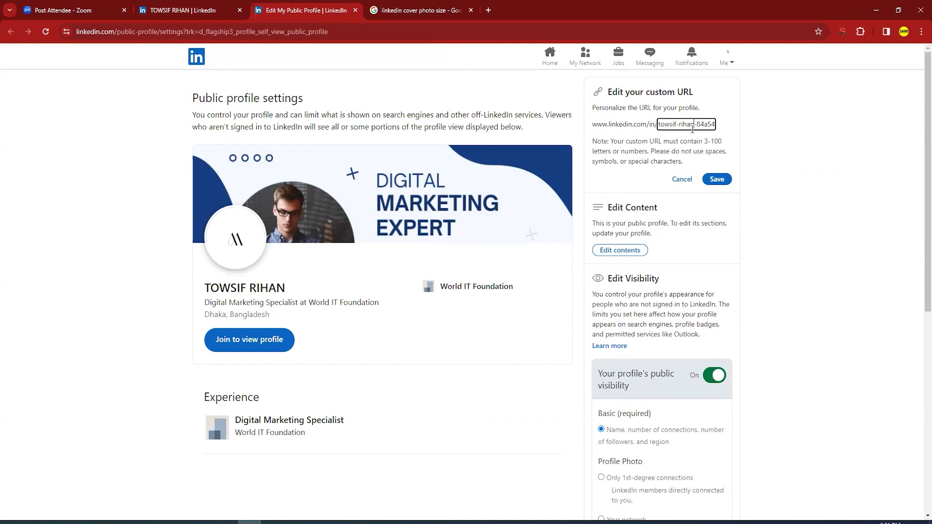
pyautogui.press('End')
pyautogui.press('BackSpace')
pyautogui.press('BackSpace')
pyautogui.press('BackSpace')
pyautogui.press('BackSpace')
pyautogui.press('BackSpace')
pyautogui.press('BackSpace')
pyautogui.press('BackSpace')
# - Put "digital-marketer-" in front of the name in the custom URL and save it
pyautogui.write('digital')
pyautogui.press('BackSpace')
pyautogui.write('-marketer-')
pyautogui.click(719, 179)
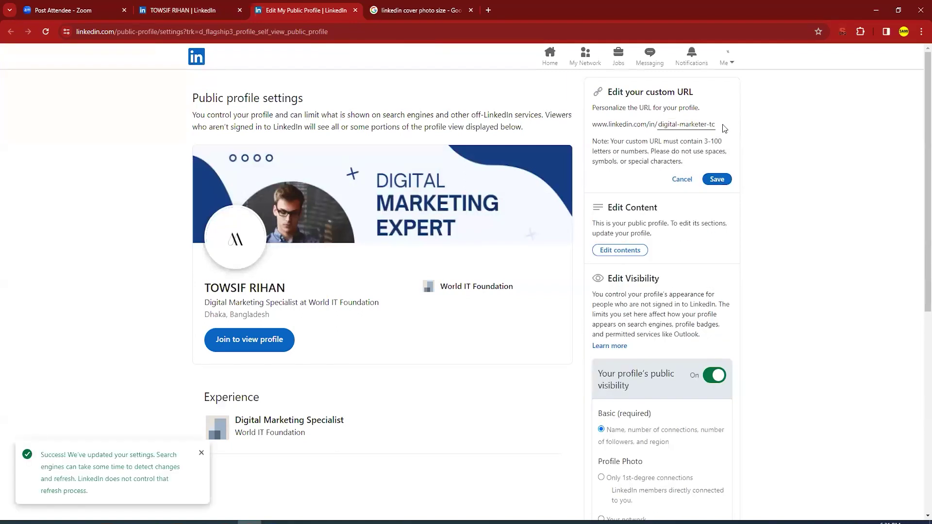
# - Check the custom URL through to its end, leave its editing without changes and reload the page
pyautogui.click(686, 125)
pyautogui.press('End')
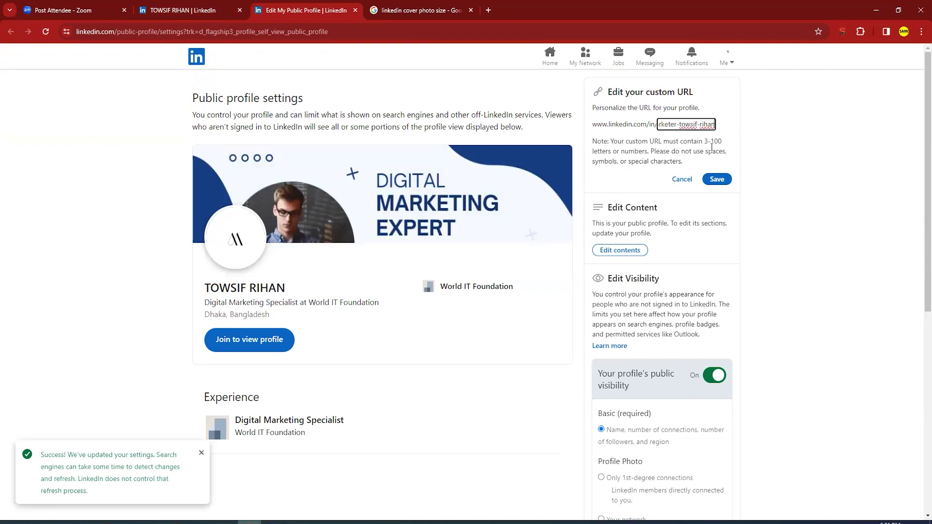
pyautogui.click(687, 178)
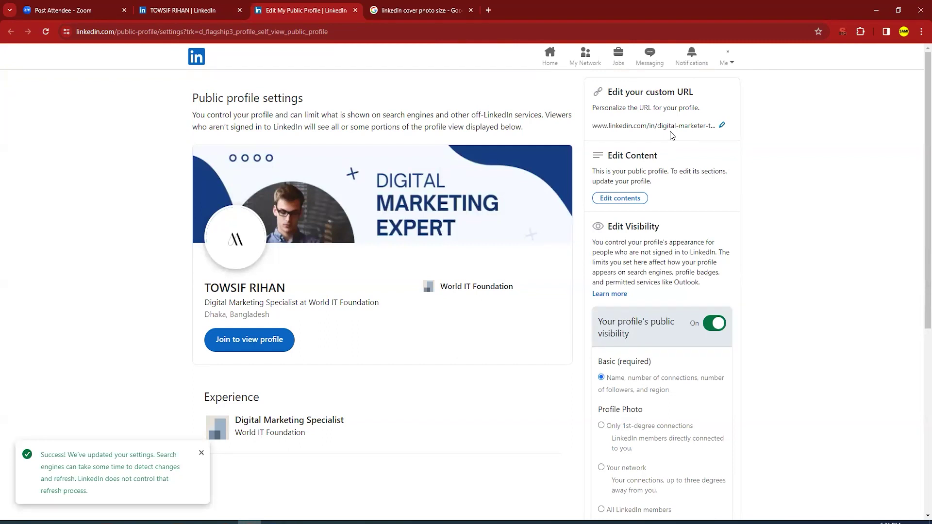
pyautogui.click(46, 32)
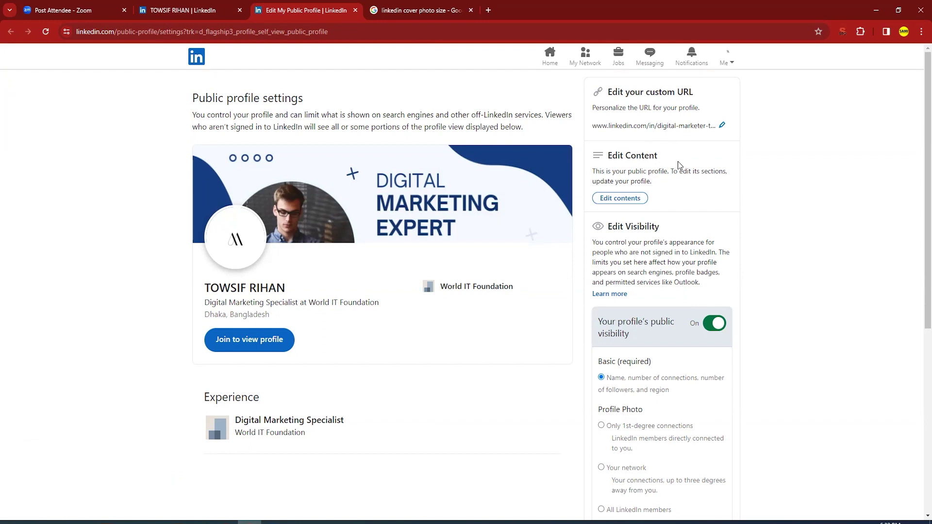
# - Go from the public profile settings to the profile contents and start adding a new skill
pyautogui.click(630, 201)
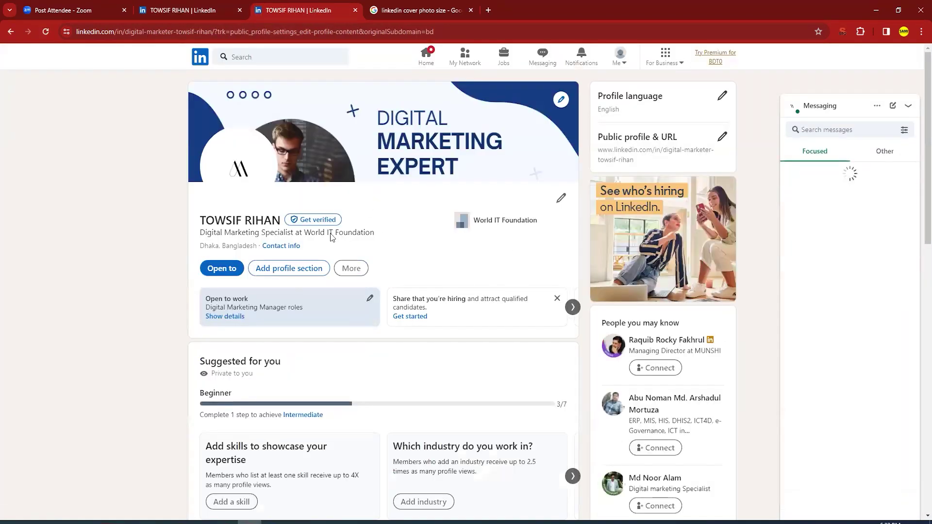
pyautogui.scroll(-2, 437, 252)
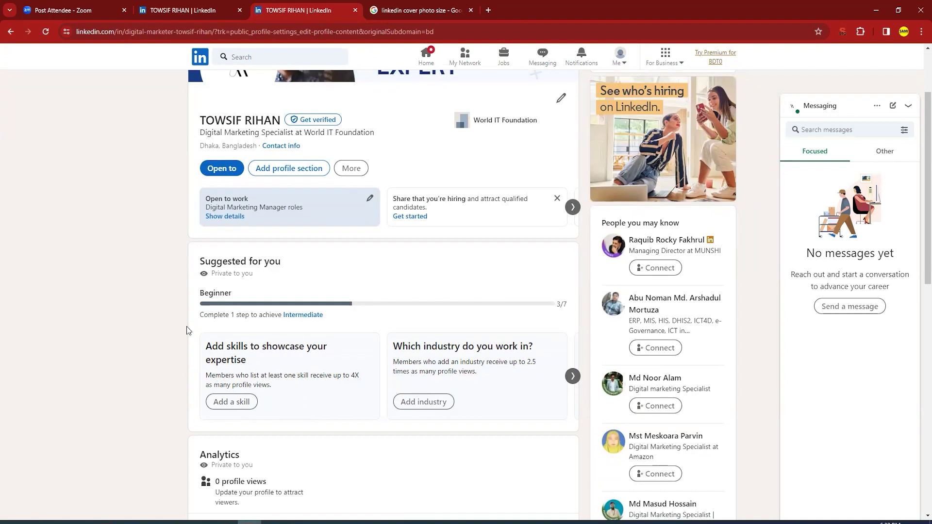
pyautogui.click(232, 403)
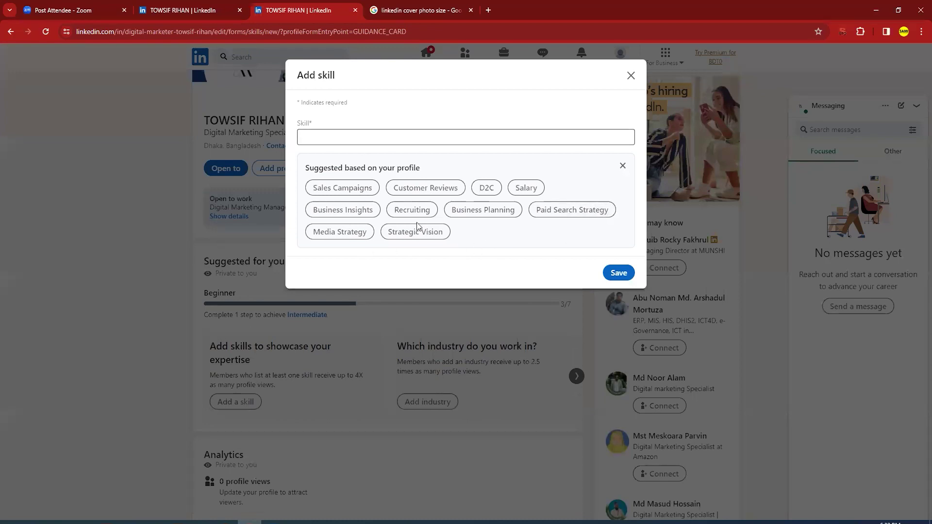
pyautogui.click(330, 138)
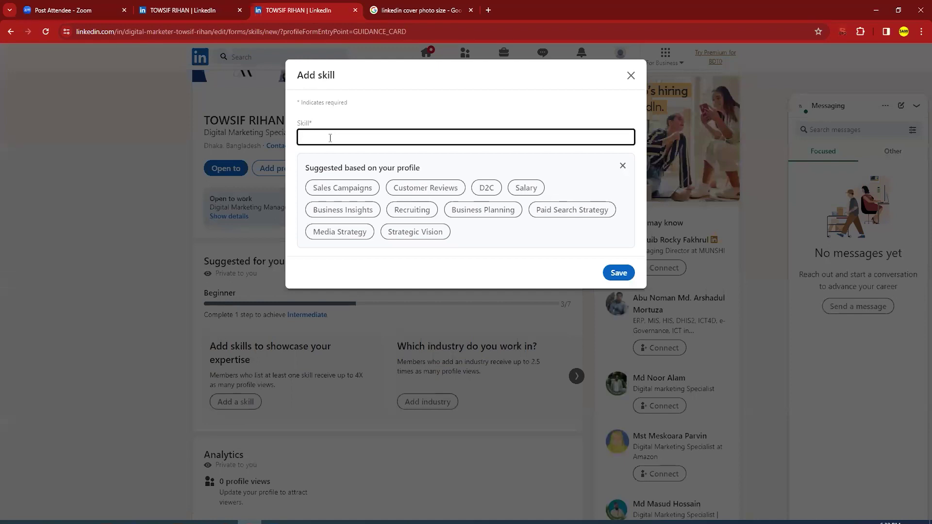
# - Add the skill Digital Marketing, link it to the Digital Marketing Specialist experience at World IT Foundation, save it and decline adding more skills
pyautogui.write('digital marketing')
pyautogui.press('Down')
pyautogui.press('Return')
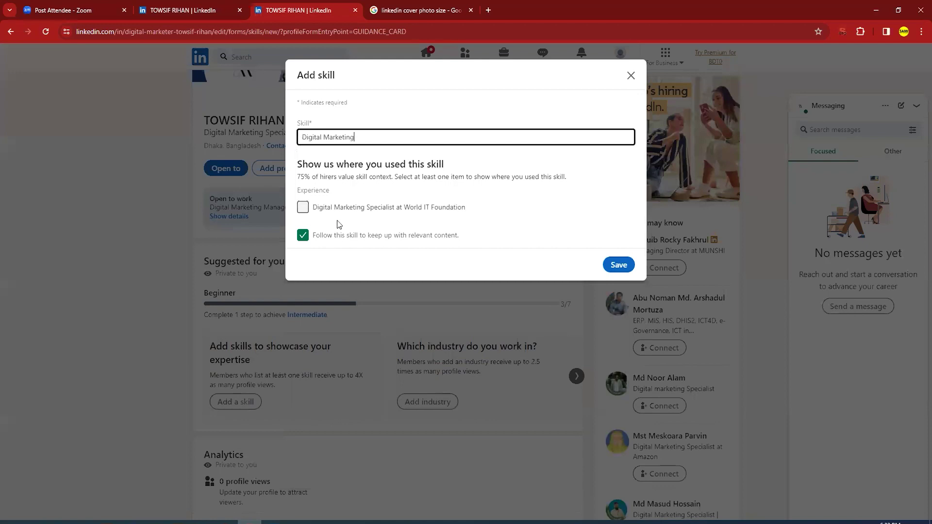
pyautogui.click(303, 207)
pyautogui.moveTo(371, 77); pyautogui.dragTo(468, 100)
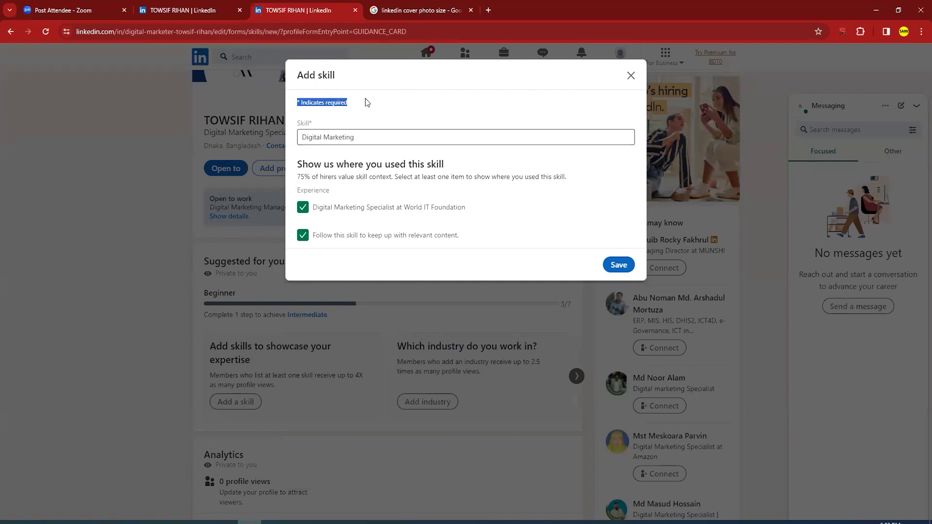
pyautogui.click(348, 131)
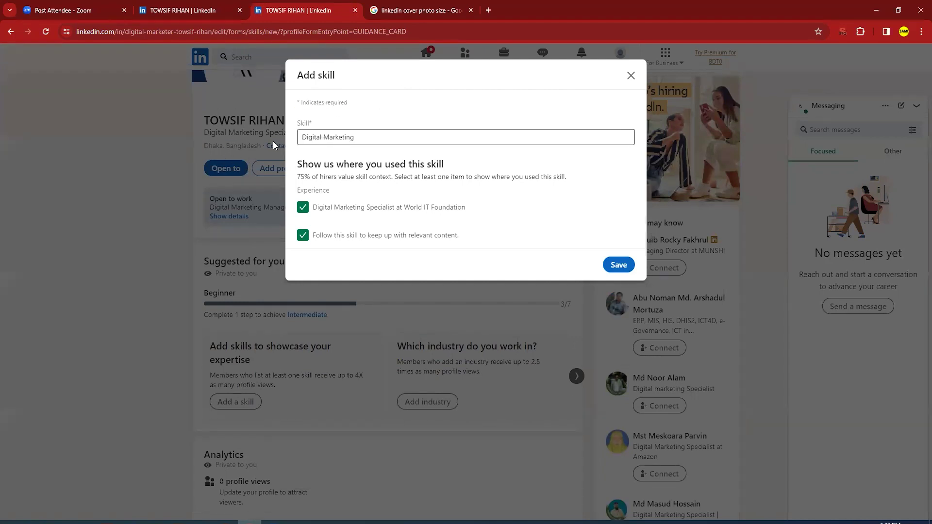
pyautogui.click(306, 212)
pyautogui.click(324, 208)
pyautogui.click(606, 265)
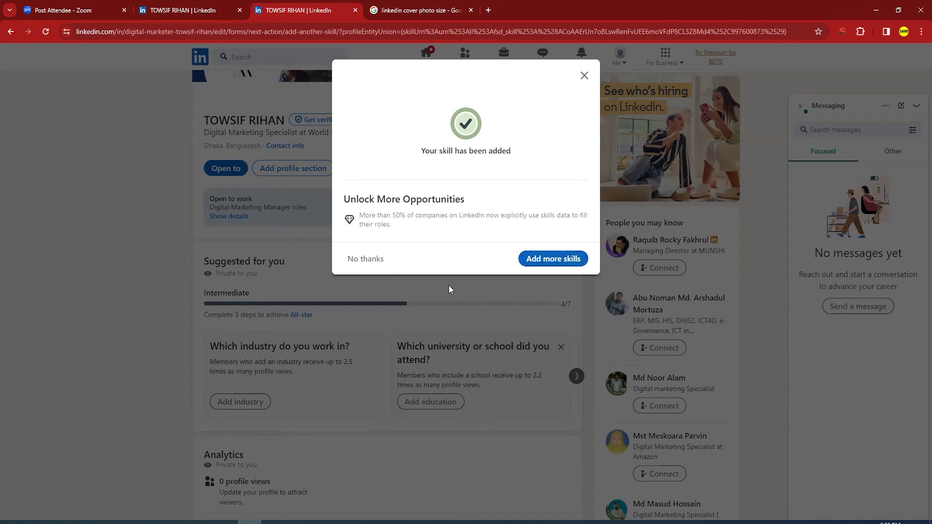
pyautogui.click(584, 75)
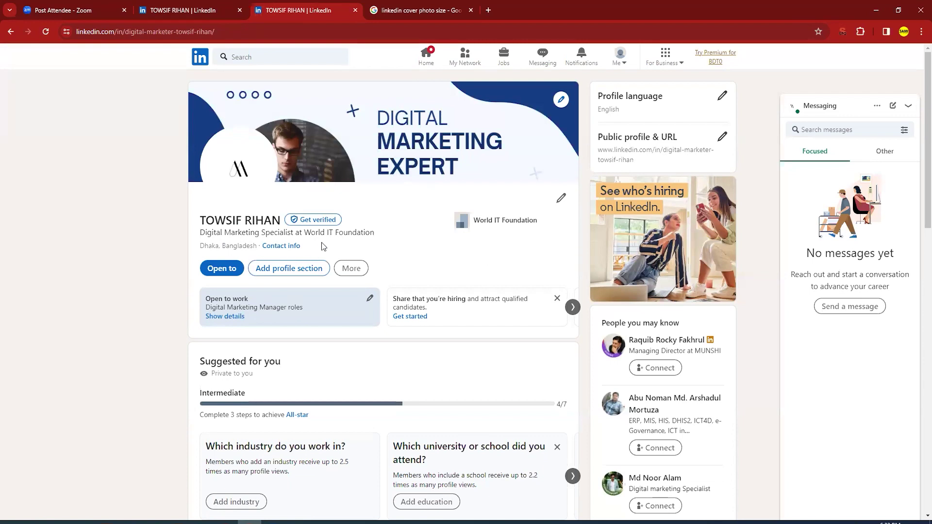
# - Add Social Networking Platforms as the profile's industry and save it
pyautogui.scroll(-3, 295, 416)
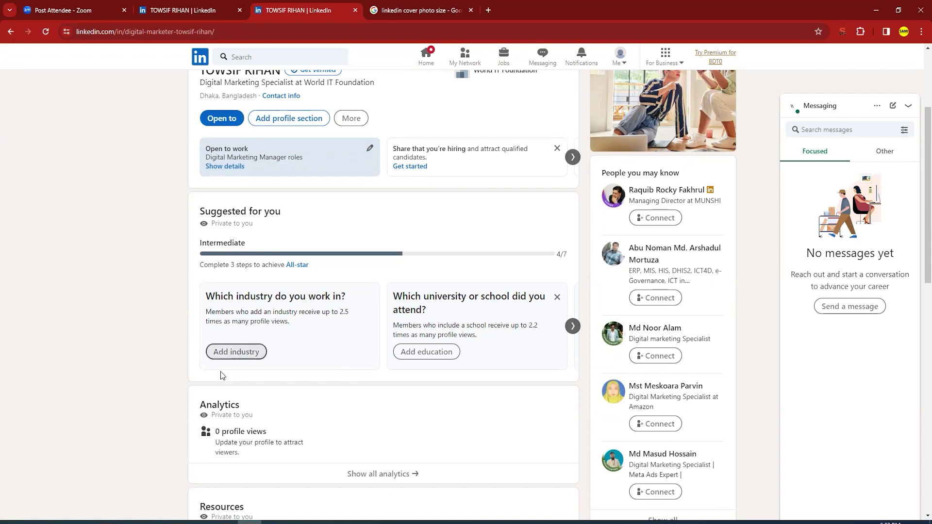
pyautogui.click(241, 358)
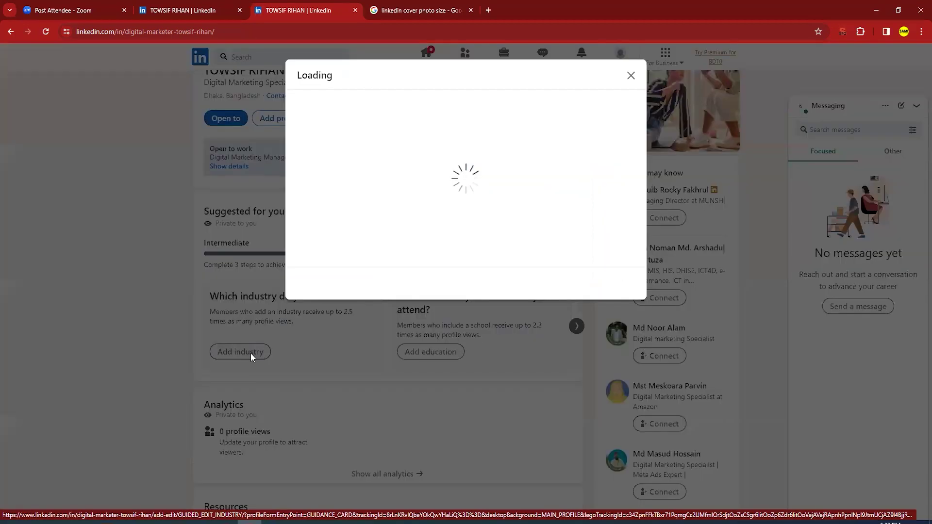
pyautogui.click(375, 167)
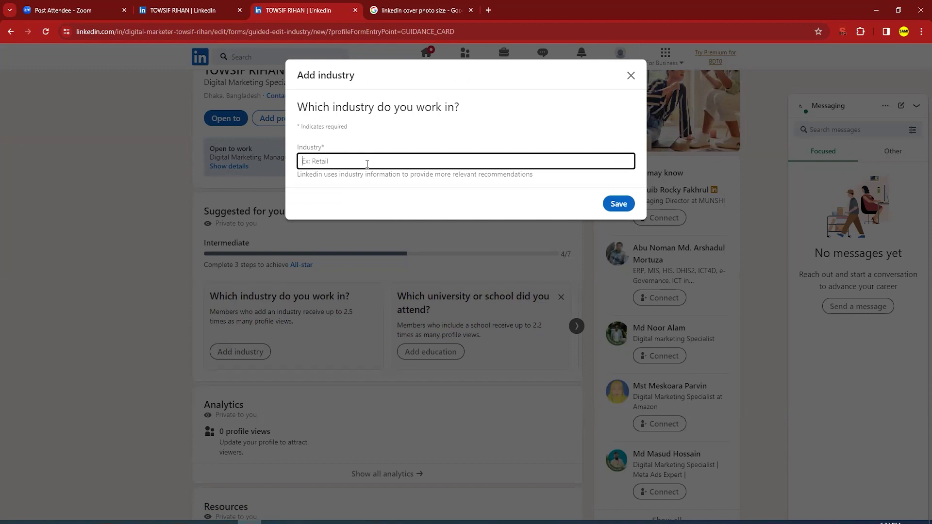
pyautogui.write('social')
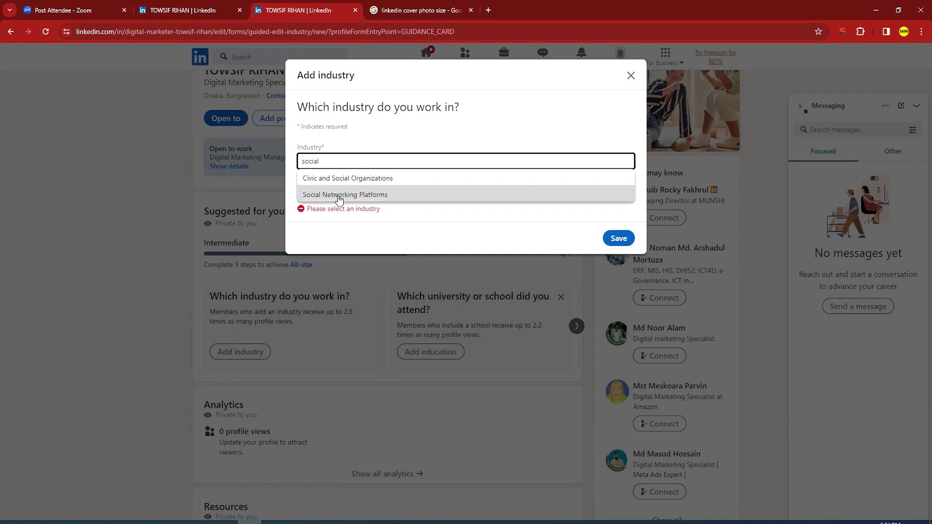
pyautogui.click(377, 196)
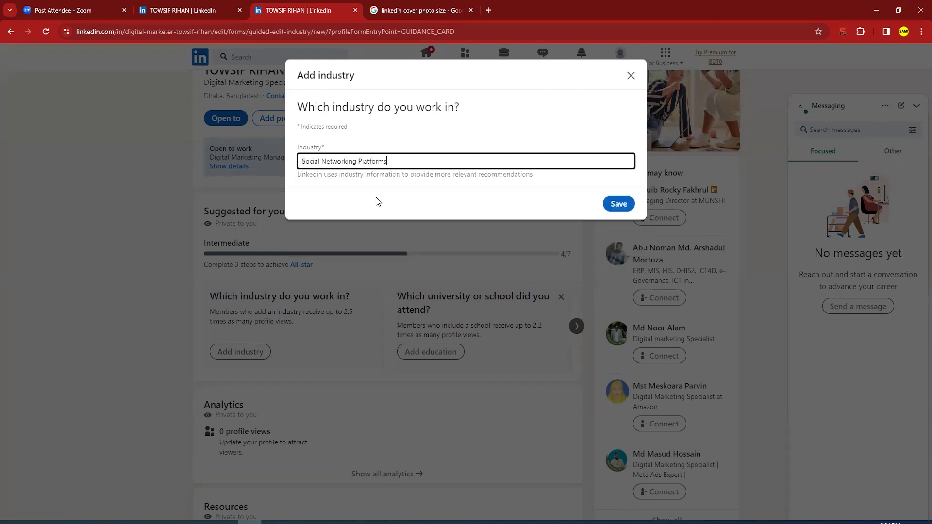
pyautogui.click(607, 203)
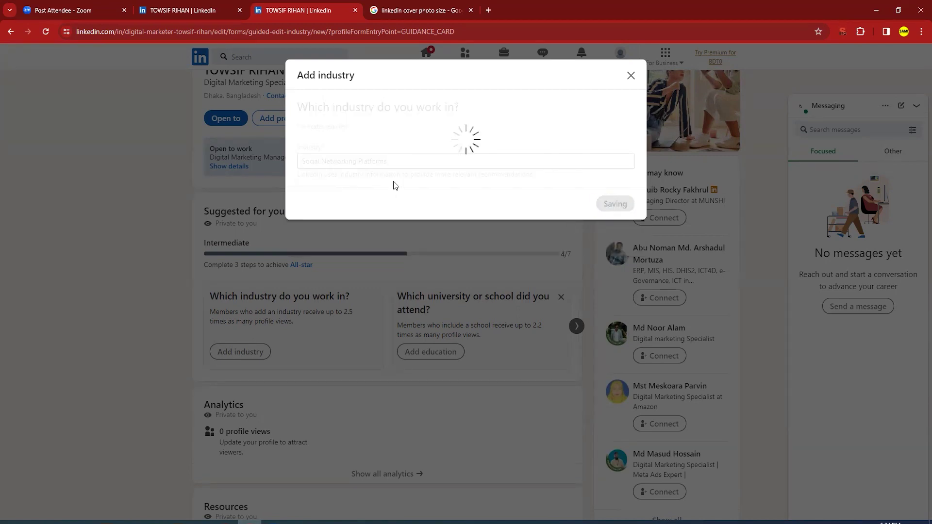
# - Start adding an education entry and set its school to National University | Bangladesh
pyautogui.scroll(-2, 274, 387)
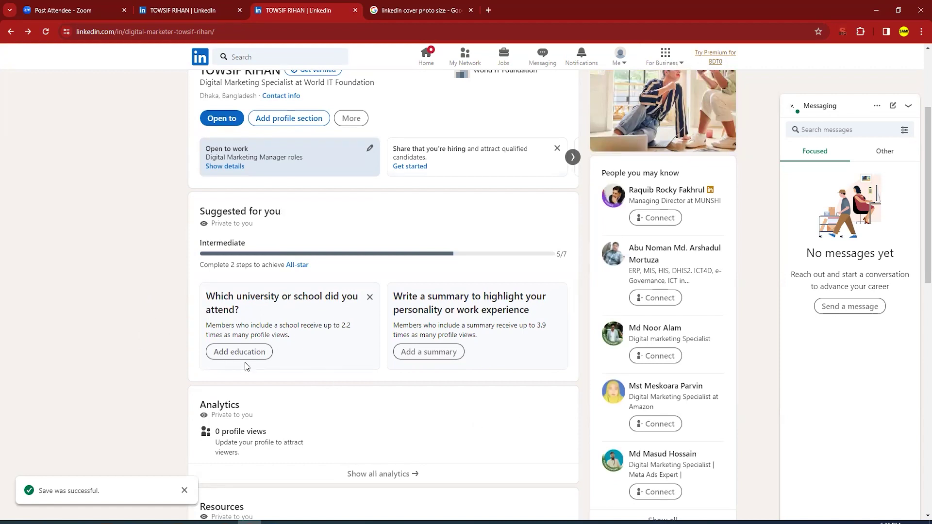
pyautogui.click(258, 352)
pyautogui.click(359, 162)
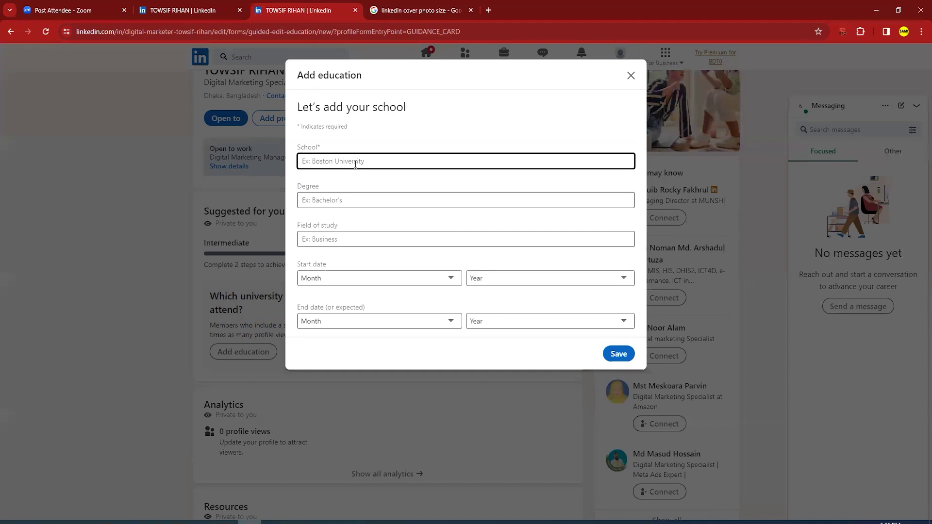
pyautogui.write('National')
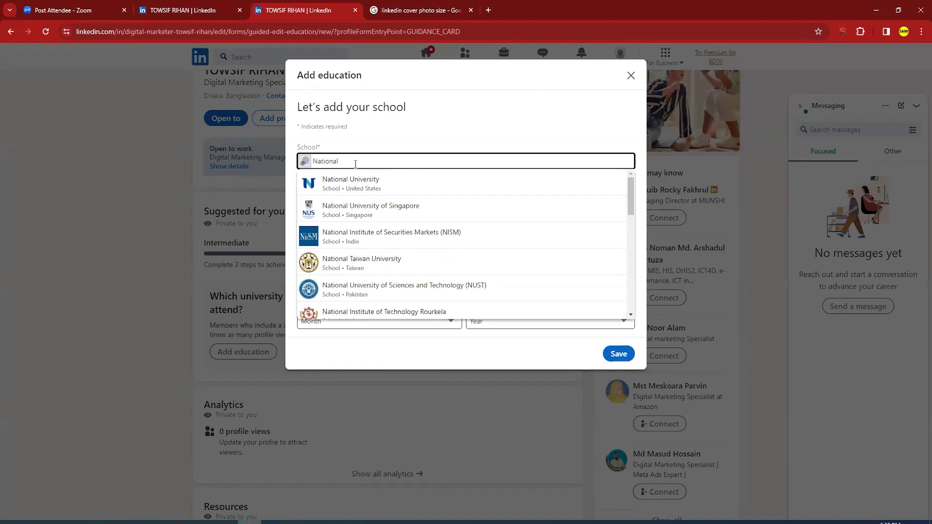
pyautogui.write(' university of bang')
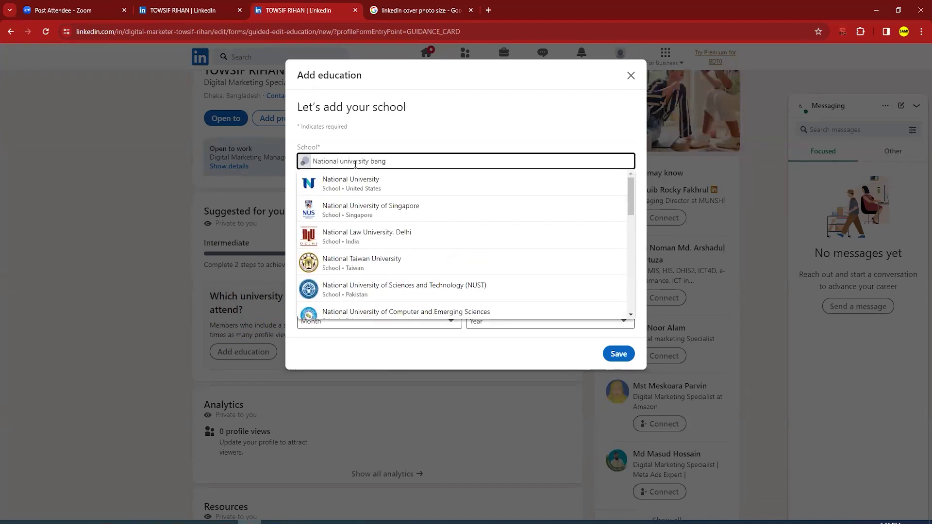
pyautogui.press('Down')
pyautogui.press('Return')
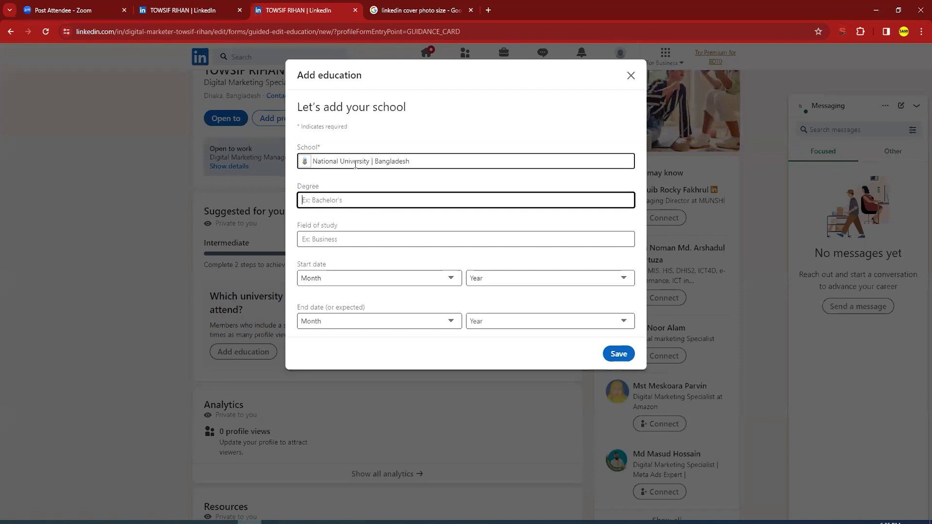
# - Set the degree to Bachelor's degree and the field of study to Business Administration and Management, General
pyautogui.write('B')
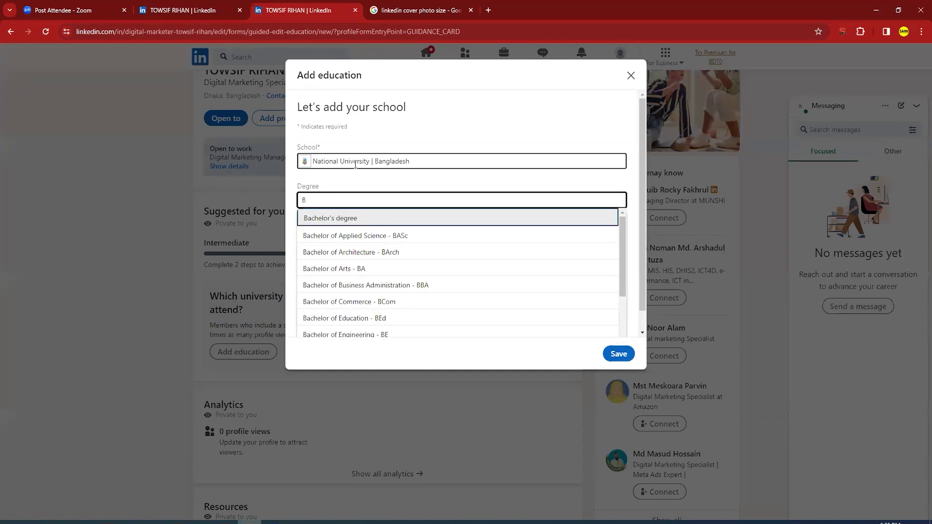
pyautogui.press('Return')
pyautogui.press('Tab')
pyautogui.write('B')
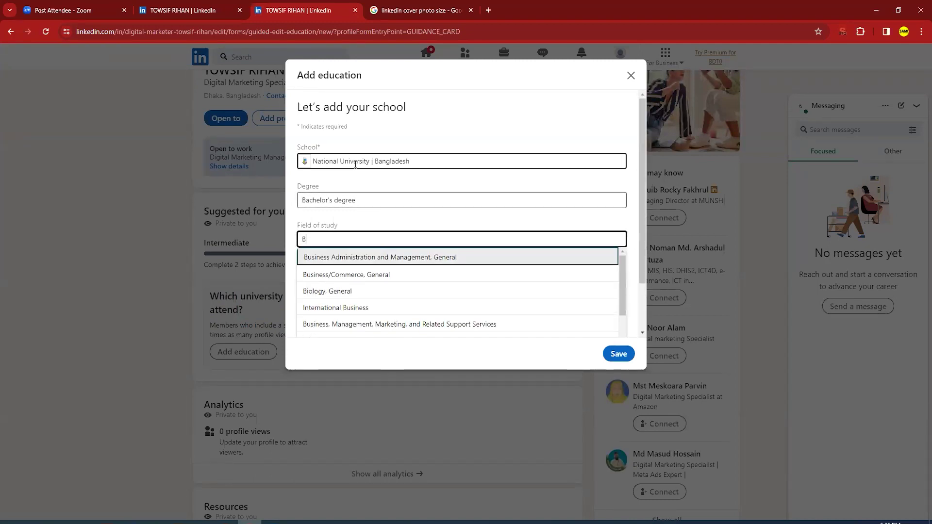
pyautogui.press('Return')
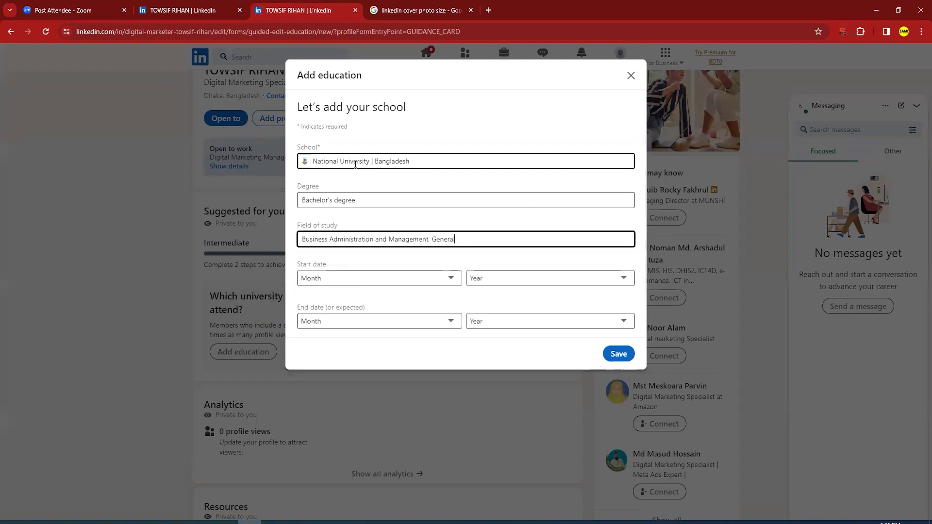
# - Set the education's start date to January 2016
pyautogui.press('Tab')
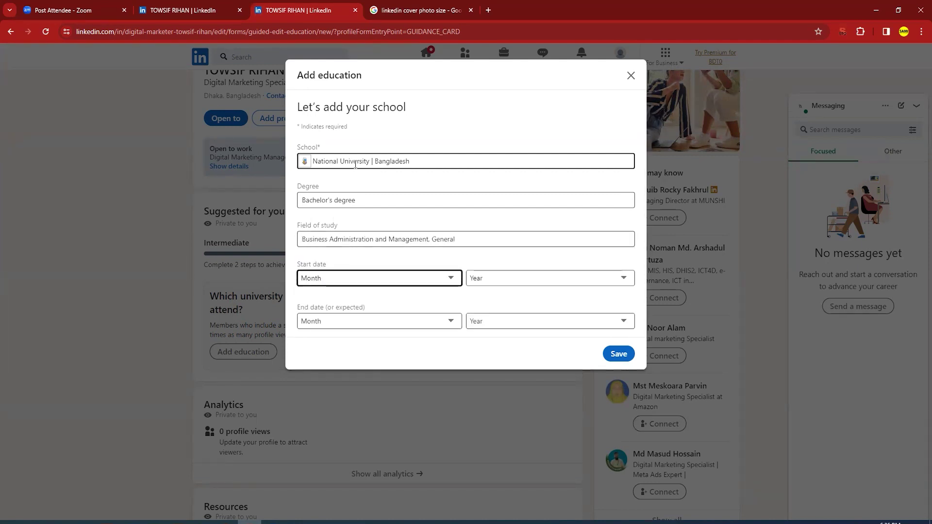
pyautogui.hotkey('alt', 'Down')
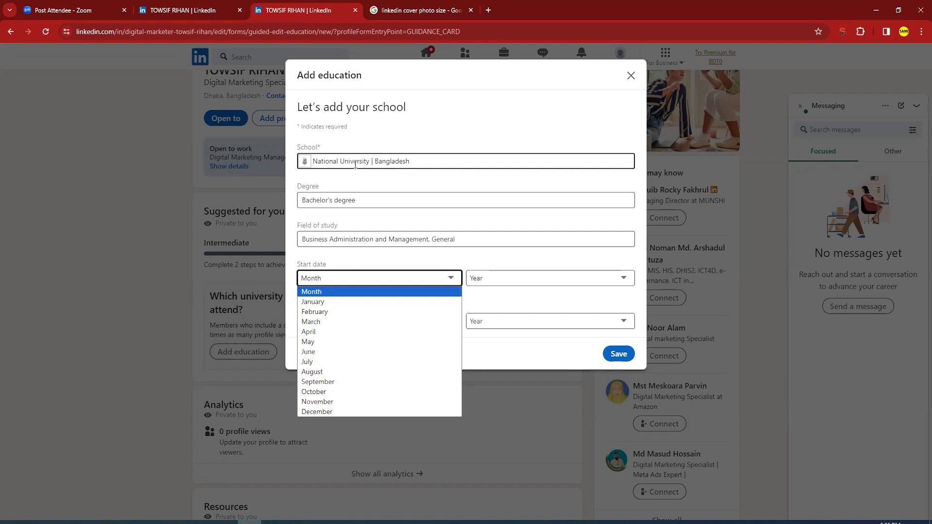
pyautogui.press('Down')
pyautogui.press('Return')
pyautogui.press('Tab')
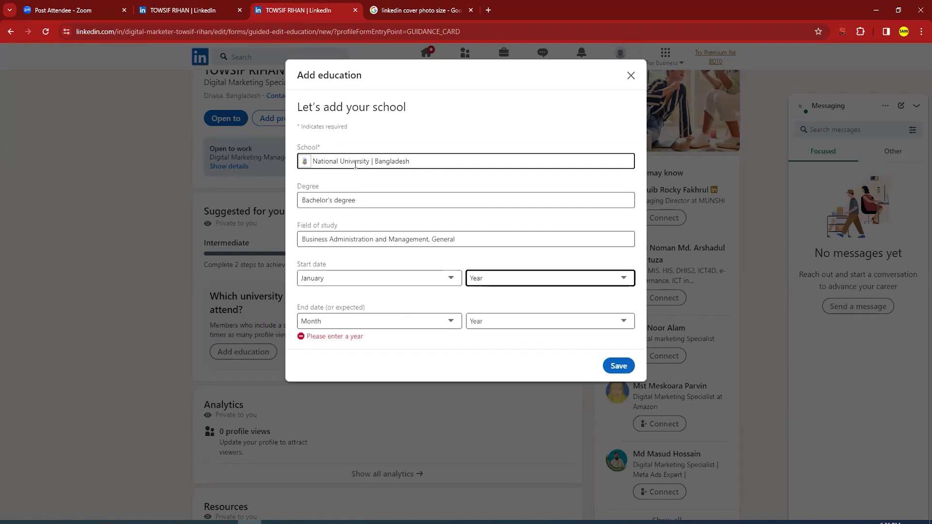
pyautogui.hotkey('alt', 'Down')
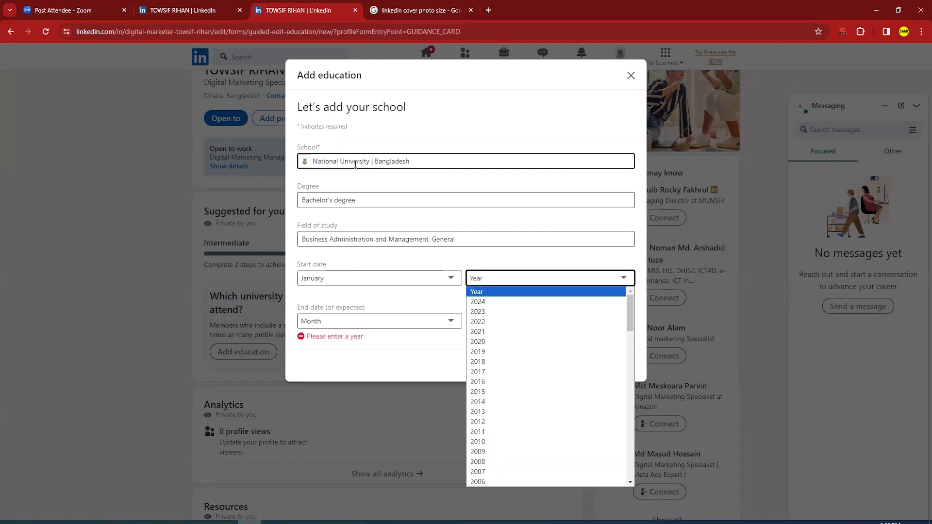
pyautogui.press('Down')
pyautogui.press('Down')
pyautogui.press('Down')
pyautogui.press('Down')
pyautogui.press('Down')
pyautogui.press('Down')
pyautogui.press('Down')
pyautogui.press('Down')
pyautogui.press('Down')
pyautogui.press('Down')
pyautogui.press('Down')
pyautogui.press('Down')
pyautogui.press('Down')
pyautogui.press('Down')
pyautogui.press('Down')
pyautogui.press('Up')
pyautogui.press('Up')
pyautogui.press('Up')
pyautogui.press('Up')
pyautogui.press('Up')
pyautogui.press('Up')
pyautogui.press('Up')
pyautogui.press('Up')
pyautogui.press('Up')
pyautogui.press('Up')
pyautogui.press('Down')
pyautogui.press('Up')
pyautogui.press('Up')
pyautogui.press('Down')
pyautogui.press('Down')
pyautogui.press('Down')
pyautogui.press('Down')
pyautogui.press('Down')
pyautogui.press('Down')
pyautogui.press('Down')
pyautogui.press('Return')
pyautogui.hotkey('alt', 'Down')
pyautogui.press('Up')
pyautogui.press('Up')
pyautogui.press('Return')
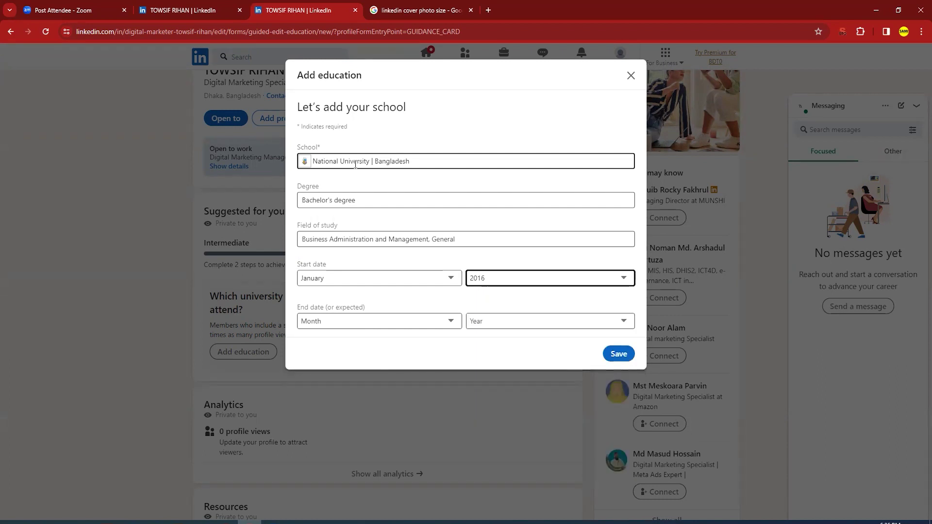
# - Set the education's end date to December 2020 and save the entry
pyautogui.press('Tab')
pyautogui.hotkey('alt', 'Down')
pyautogui.press('Down')
pyautogui.press('Return')
pyautogui.press('Tab')
pyautogui.hotkey('shift', 'Tab')
pyautogui.hotkey('shift', 'Tab')
pyautogui.hotkey('shift', 'Tab')
pyautogui.hotkey('shift', 'Tab')
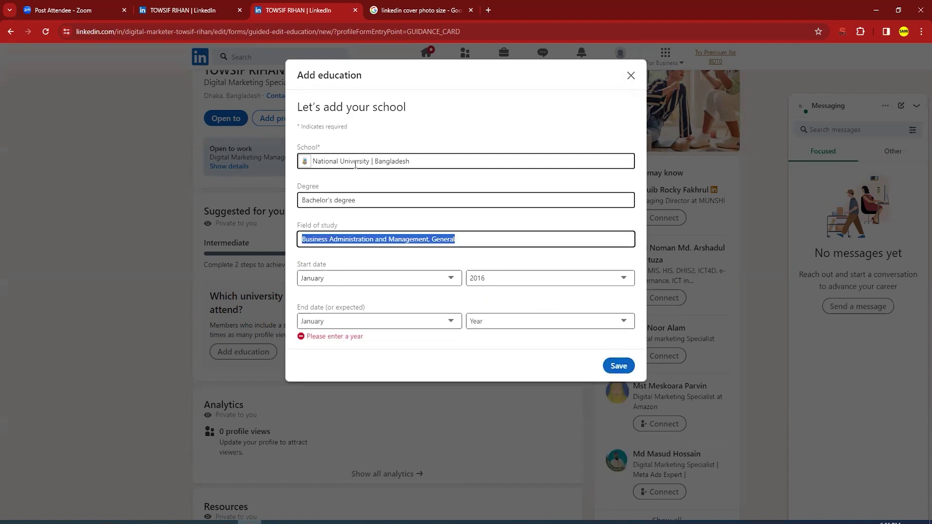
pyautogui.press('Tab')
pyautogui.press('Tab')
pyautogui.press('Tab')
pyautogui.hotkey('alt', 'Down')
pyautogui.press('Down')
pyautogui.press('Down')
pyautogui.press('Down')
pyautogui.press('Down')
pyautogui.press('Down')
pyautogui.press('Down')
pyautogui.press('Down')
pyautogui.press('Down')
pyautogui.press('Down')
pyautogui.press('Down')
pyautogui.press('Down')
pyautogui.press('Return')
pyautogui.press('Tab')
pyautogui.hotkey('alt', 'Down')
pyautogui.press('Down')
pyautogui.press('Down')
pyautogui.press('Down')
pyautogui.press('Down')
pyautogui.press('Down')
pyautogui.press('Down')
pyautogui.press('Down')
pyautogui.press('Down')
pyautogui.press('Down')
pyautogui.press('Down')
pyautogui.press('Down')
pyautogui.press('Down')
pyautogui.press('Down')
pyautogui.press('Down')
pyautogui.press('Down')
pyautogui.press('Down')
pyautogui.press('Down')
pyautogui.press('Down')
pyautogui.press('Down')
pyautogui.press('Up')
pyautogui.press('Up')
pyautogui.press('Up')
pyautogui.press('Up')
pyautogui.press('Return')
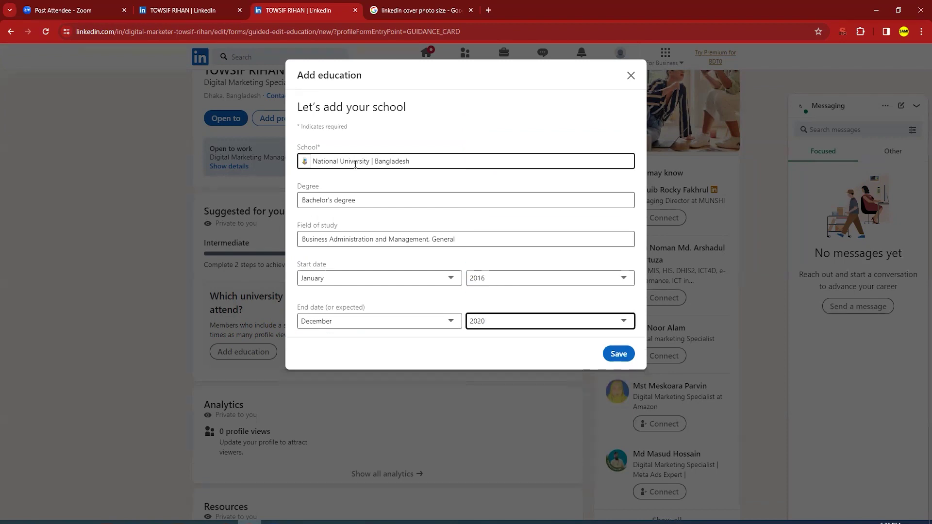
pyautogui.click(608, 358)
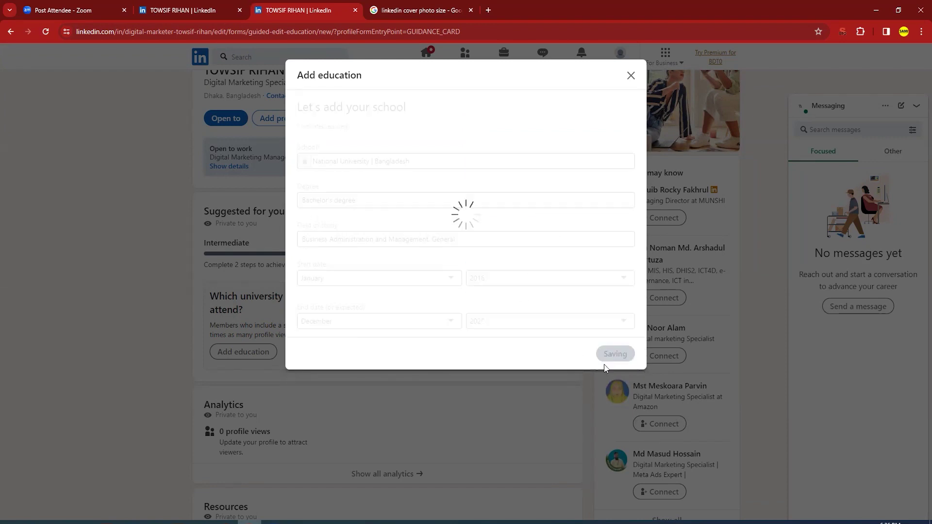
# - Add the profile summary "Digital Marketer" and save it
pyautogui.scroll(-2, 422, 389)
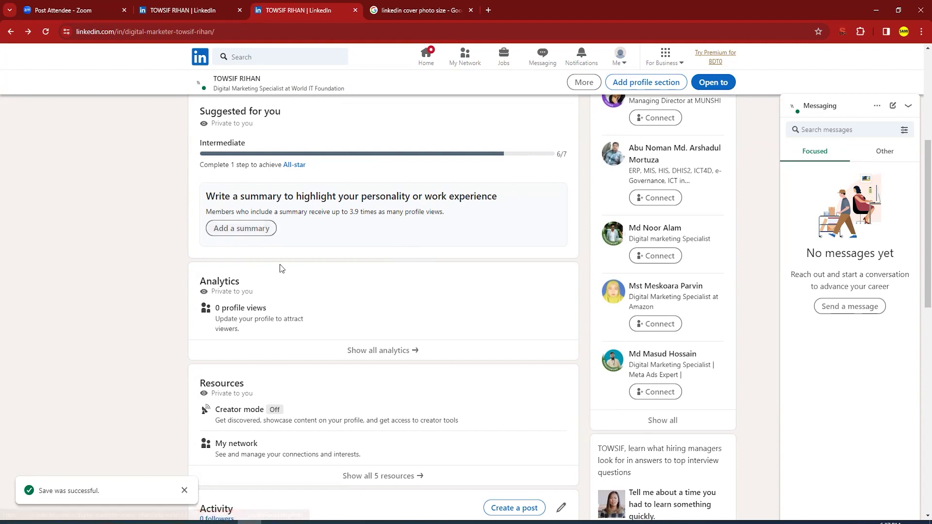
pyautogui.click(255, 231)
pyautogui.click(357, 191)
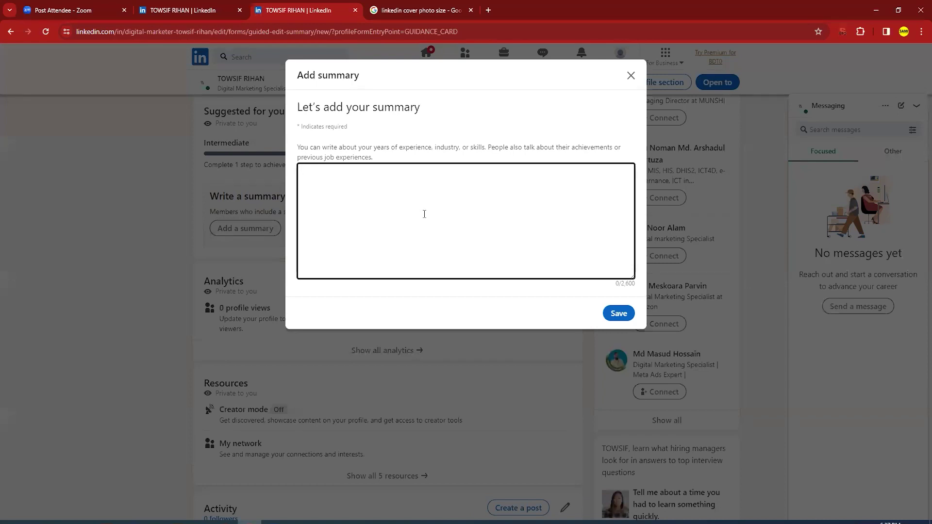
pyautogui.write('di=')
pyautogui.write('Digital Marketer')
pyautogui.click(619, 314)
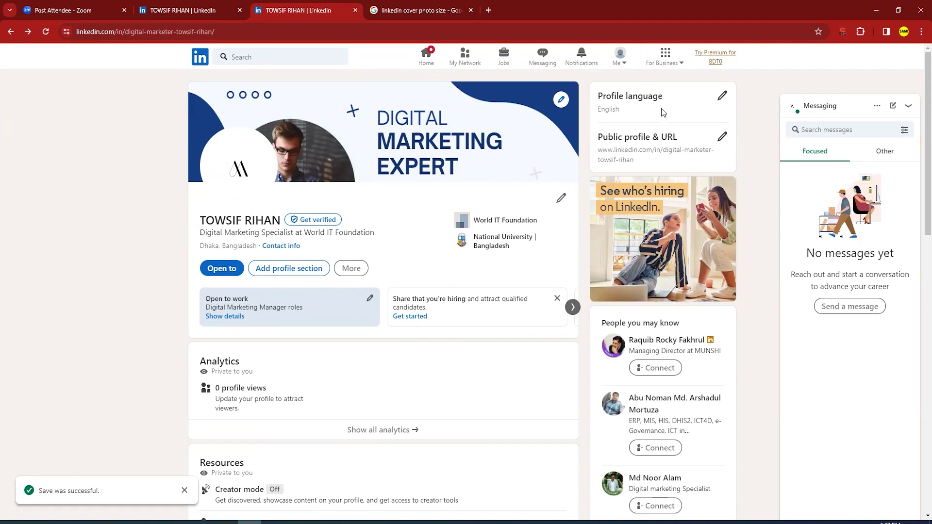
# - Go to the home feed and reopen the own profile from there to review it
pyautogui.click(621, 55)
pyautogui.click(573, 120)
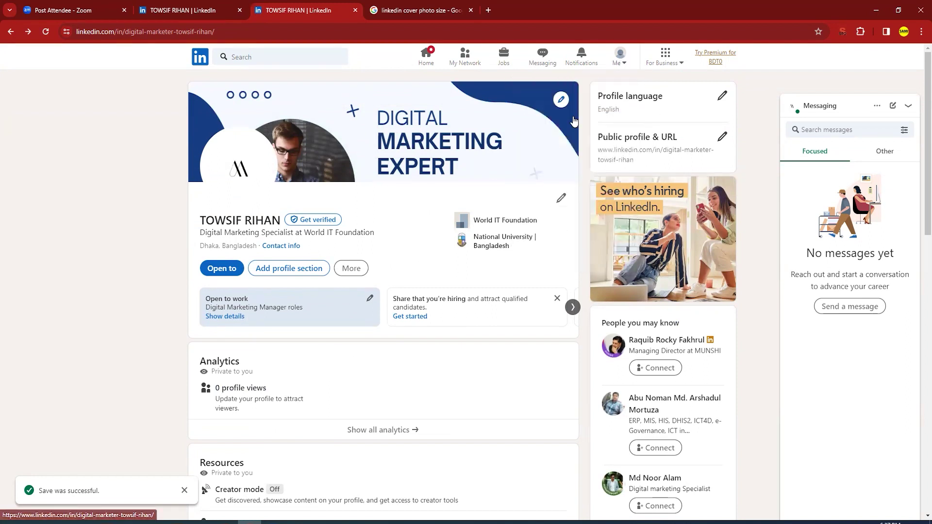
pyautogui.click(426, 56)
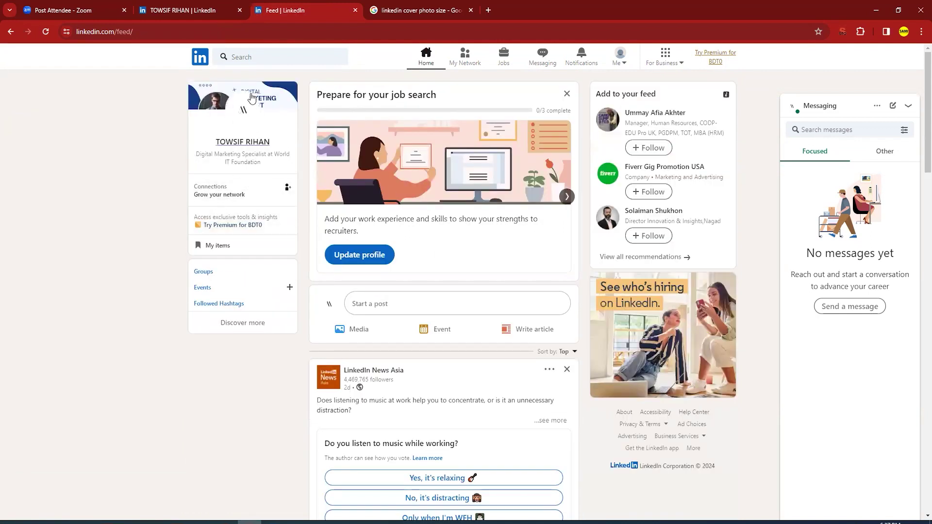
pyautogui.click(262, 143)
pyautogui.scroll(-1, 323, 354)
pyautogui.scroll(1, 323, 354)
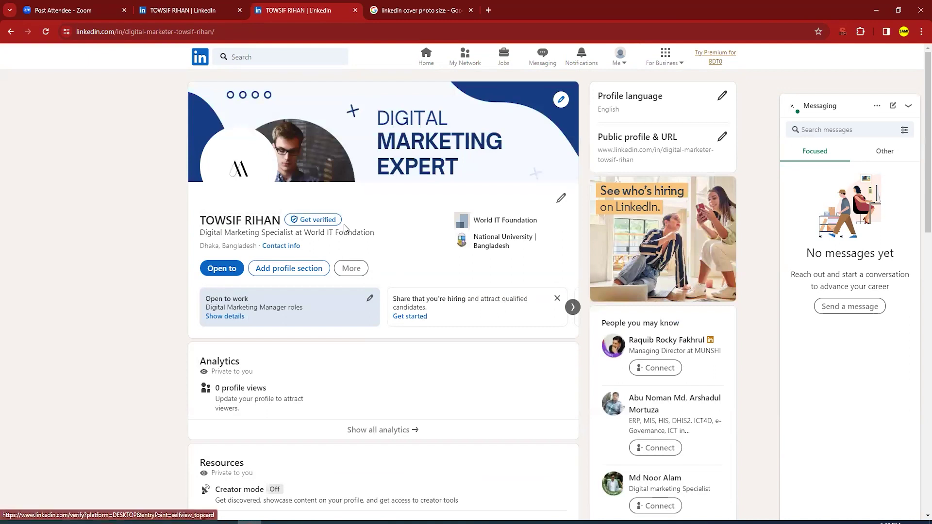
# - View the profile's identity verification page and go back from it
pyautogui.click(318, 221)
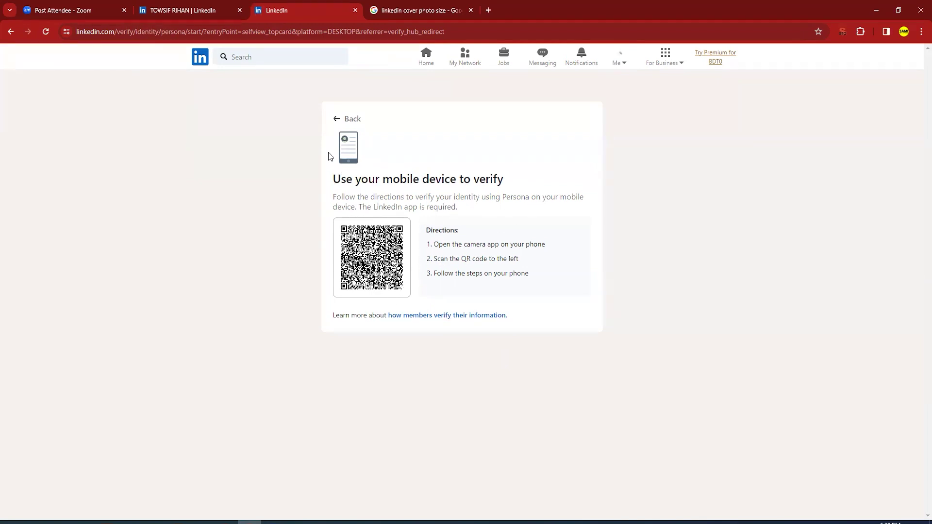
pyautogui.click(338, 120)
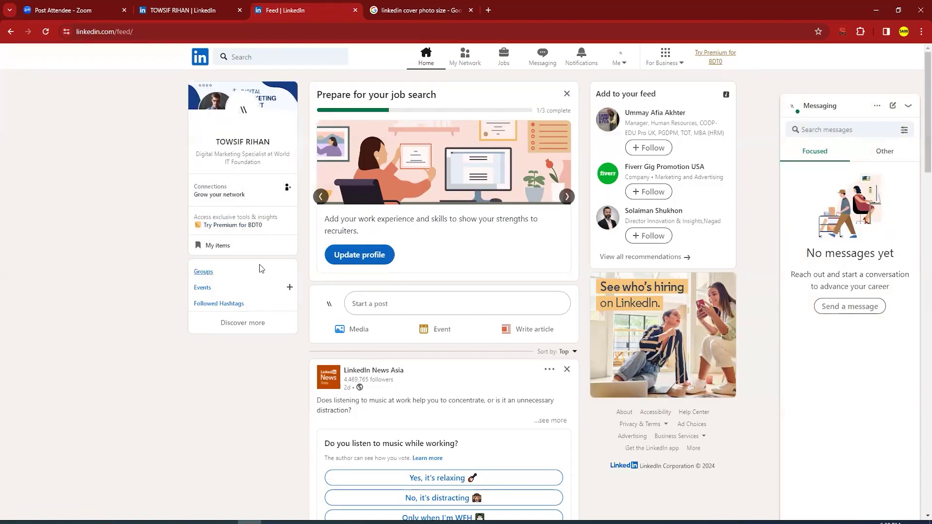
# - Follow the recommended pages Fiverr Freelancers (Buyer and Seller), Bdjobs.com and Digital Marketplace1 in the home feed
pyautogui.click(247, 56)
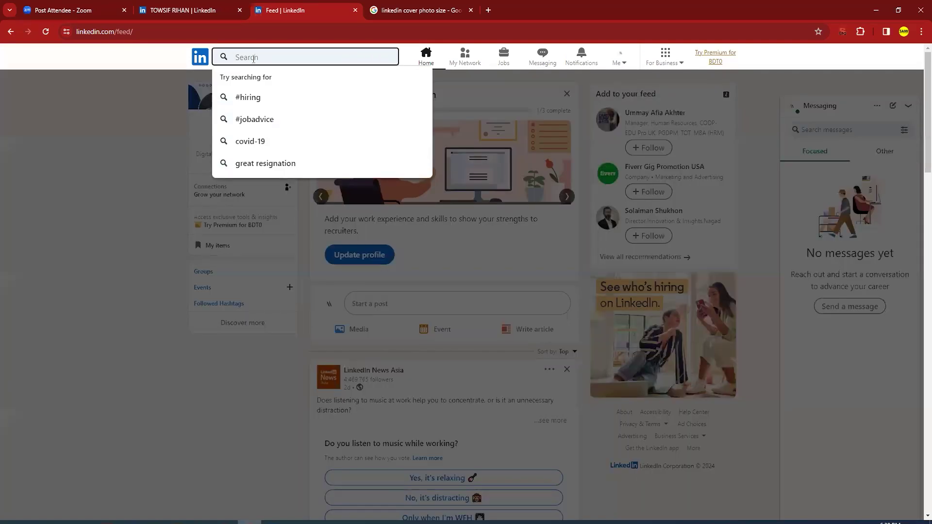
pyautogui.click(127, 110)
pyautogui.scroll(-2, 534, 324)
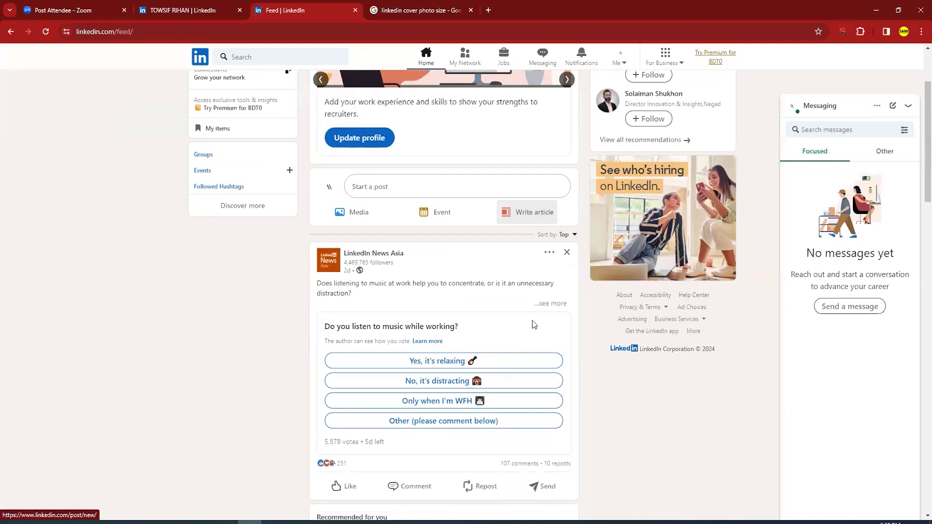
pyautogui.scroll(-6, 534, 325)
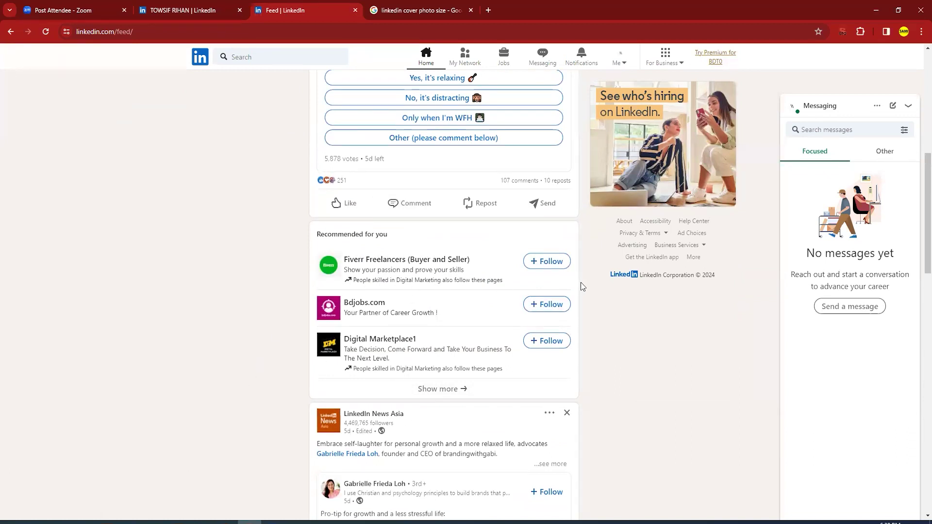
pyautogui.click(547, 261)
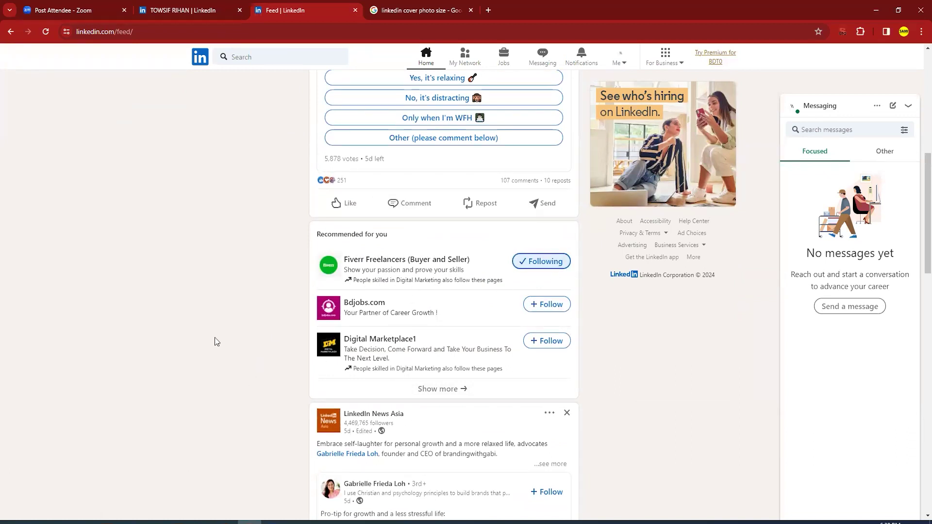
pyautogui.scroll(-2, 217, 342)
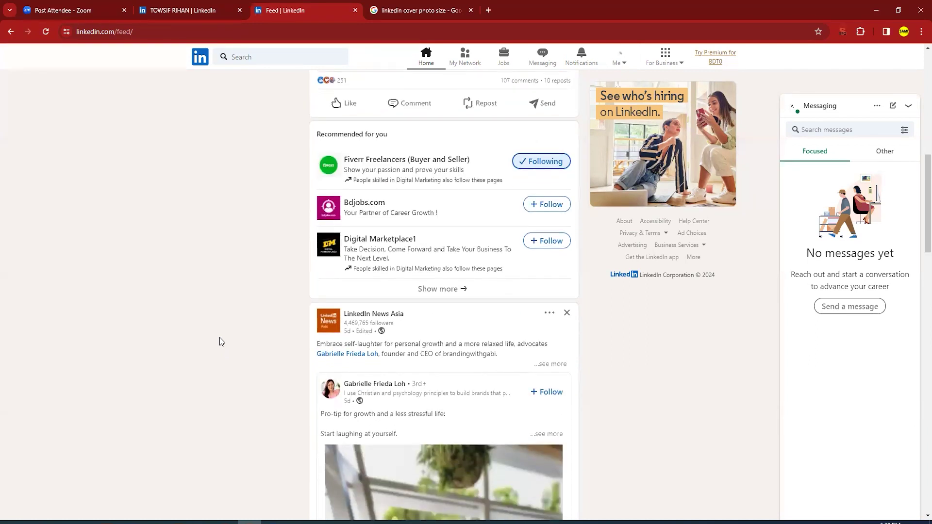
pyautogui.scroll(-1, 219, 339)
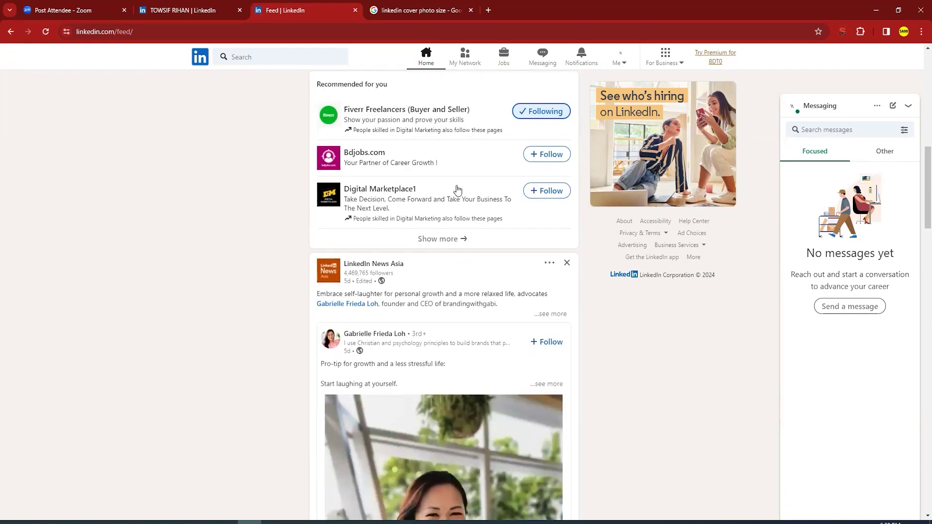
pyautogui.click(546, 153)
pyautogui.click(543, 204)
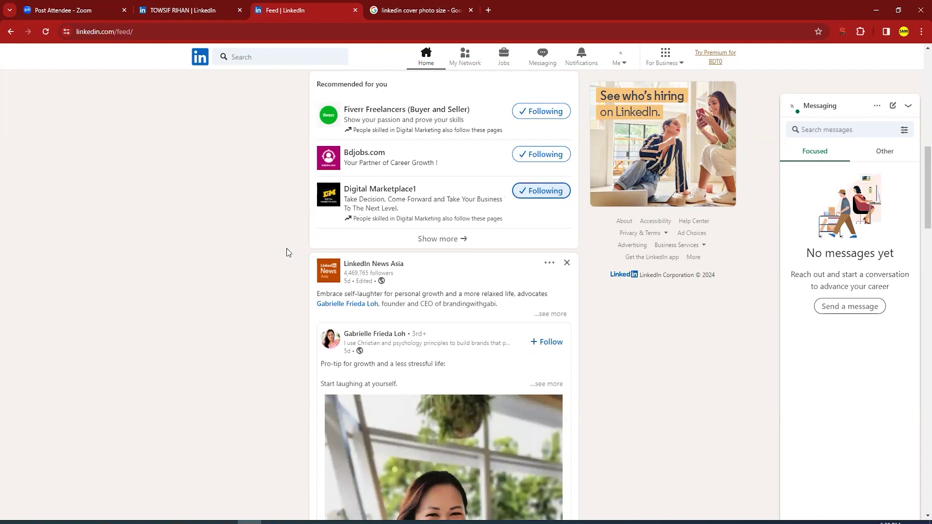
# - Follow the Nagad innovation director, the YouTube creator and Digital Marketplace1 from the "Add to your feed" suggestions
pyautogui.scroll(-10, 244, 291)
pyautogui.scroll(-3, 245, 295)
pyautogui.scroll(10, 284, 298)
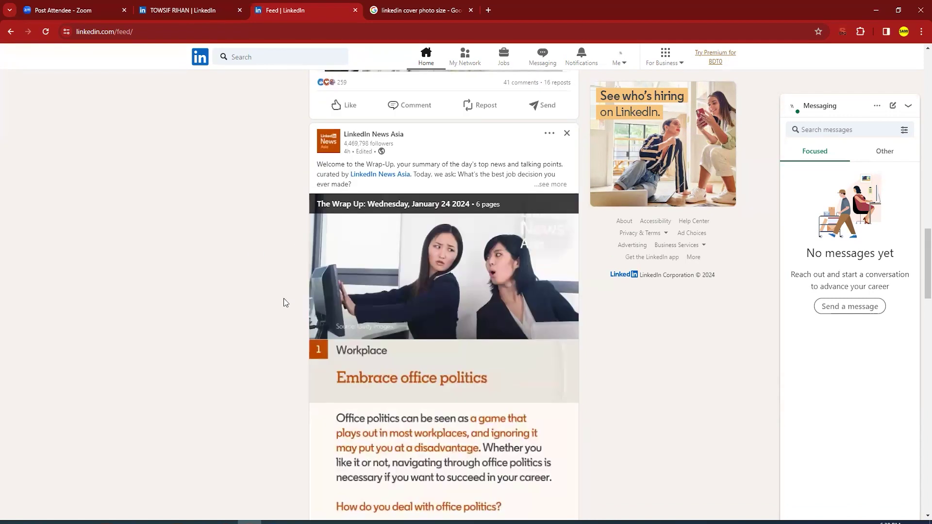
pyautogui.scroll(5, 541, 322)
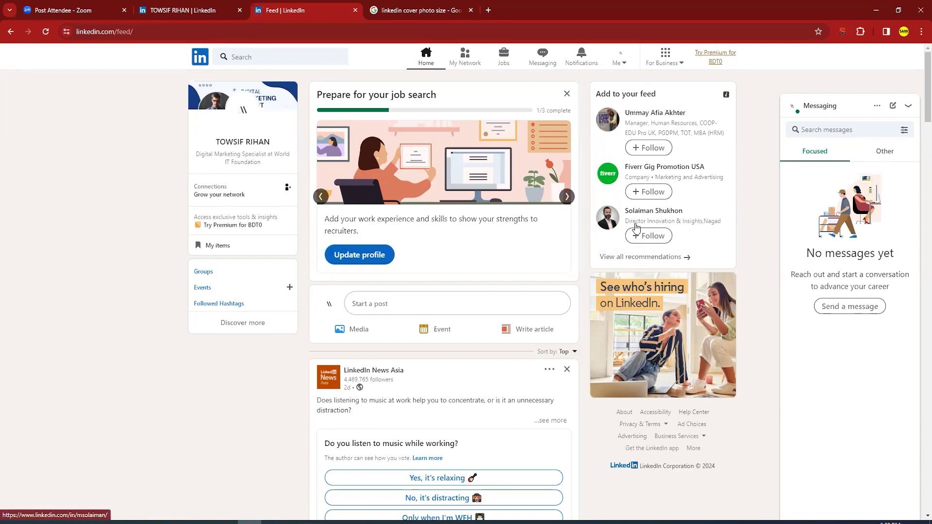
pyautogui.click(652, 236)
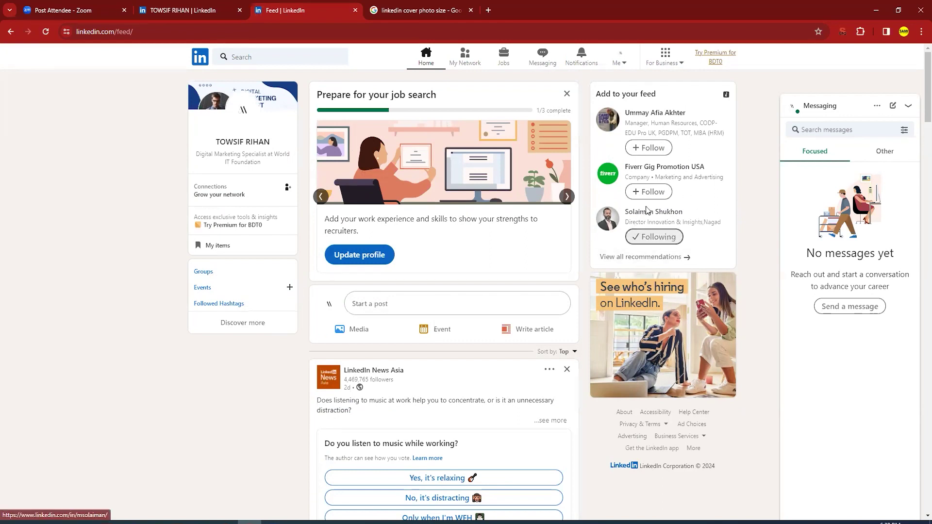
pyautogui.click(649, 245)
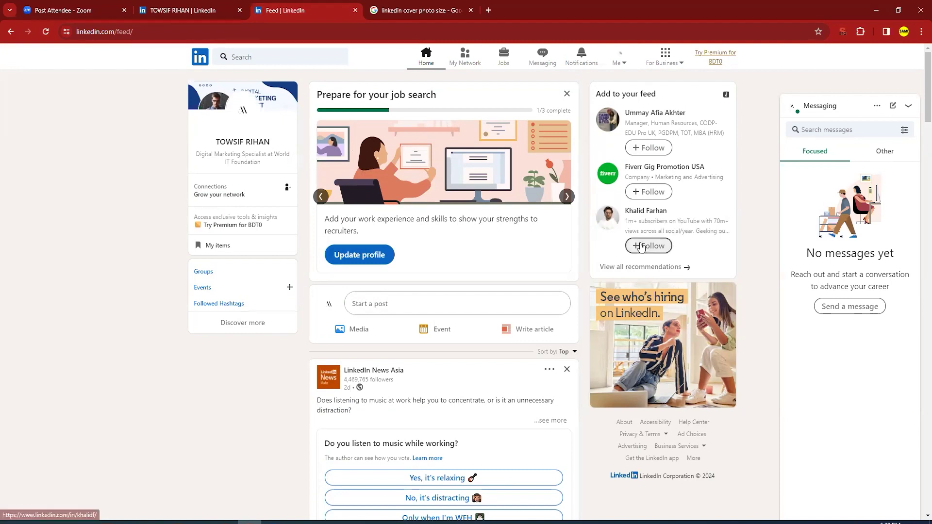
pyautogui.click(636, 235)
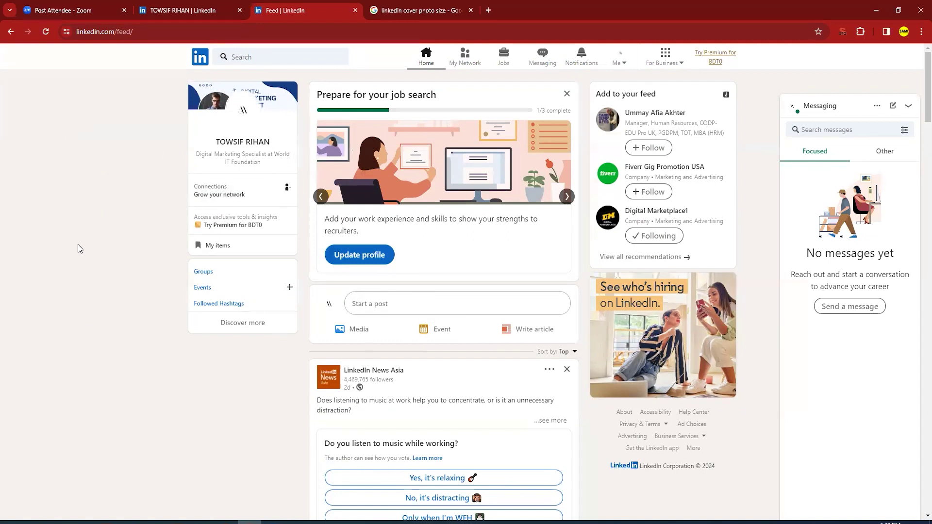
# - View the media upload option for a new post and close it without choosing a file
pyautogui.scroll(-3, 117, 249)
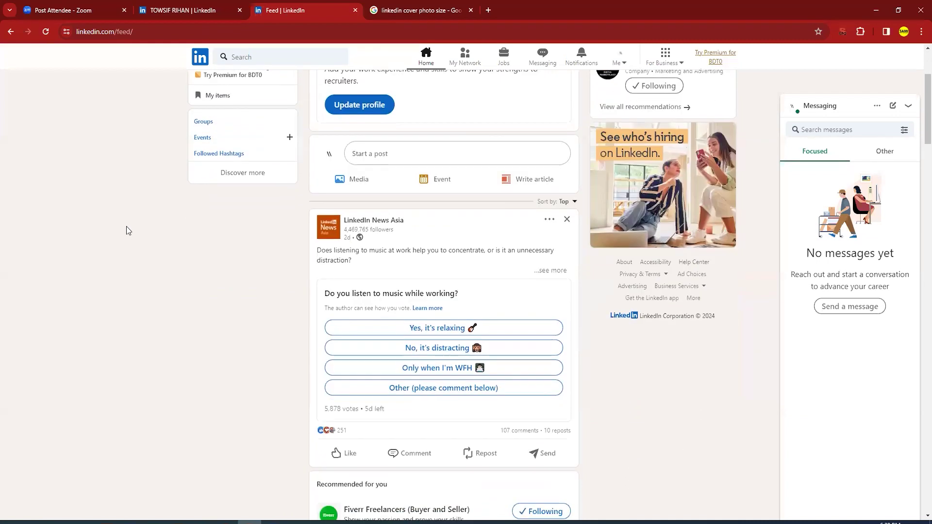
pyautogui.click(359, 180)
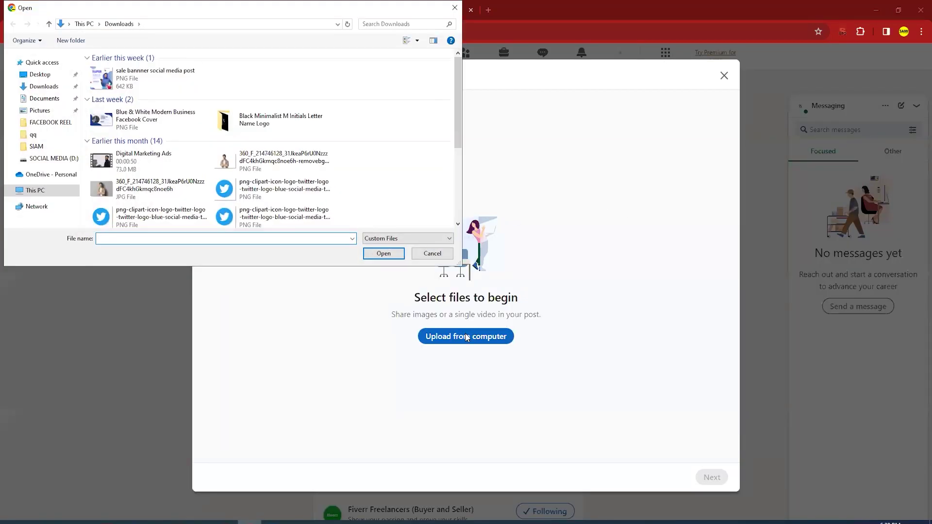
pyautogui.click(426, 251)
pyautogui.click(724, 75)
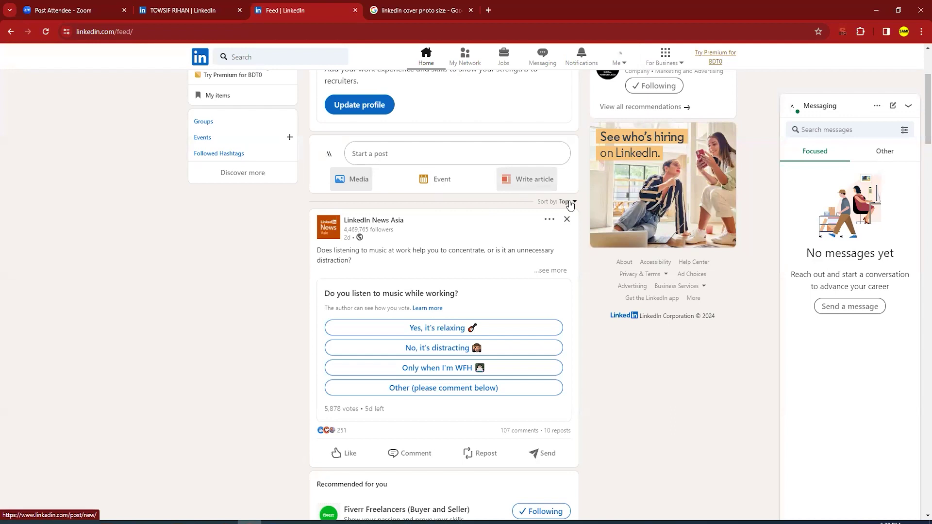
# - View the article editor, dismiss its introduction and return to the home feed
pyautogui.click(536, 188)
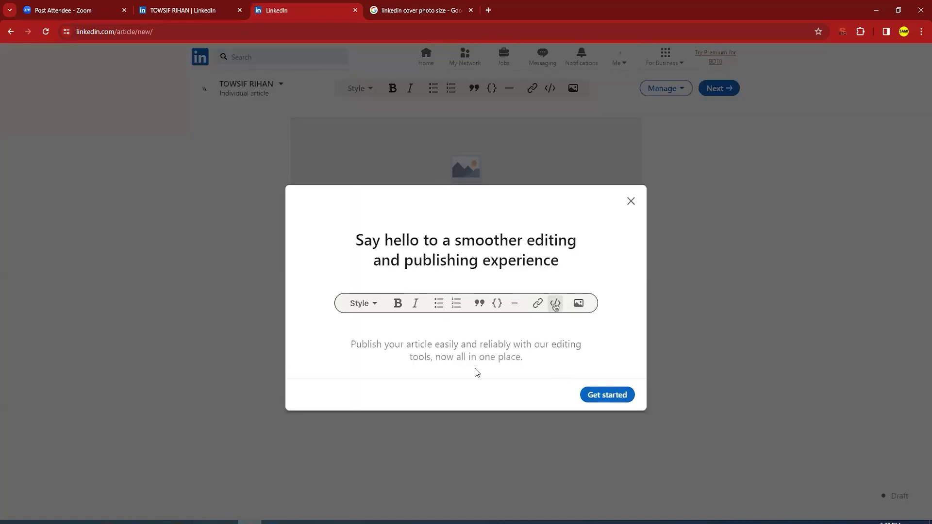
pyautogui.click(632, 201)
pyautogui.click(206, 60)
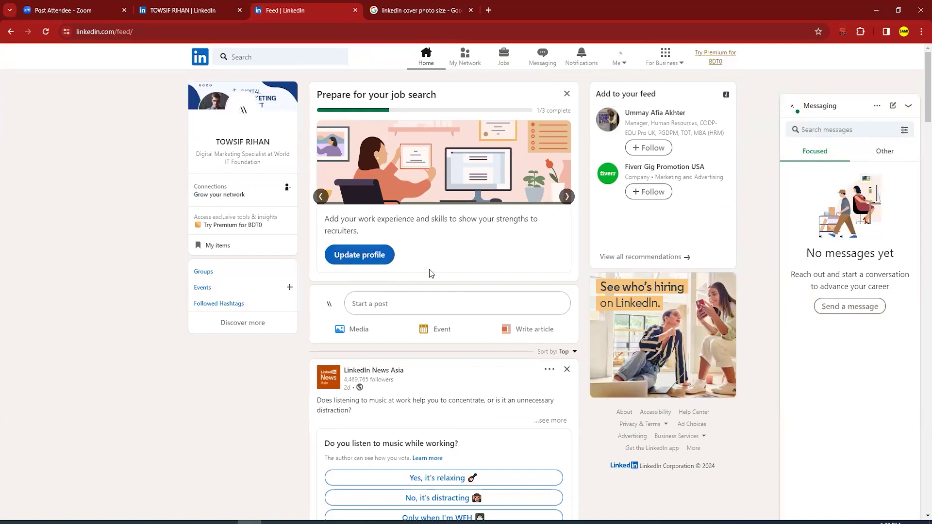
# - Browse back and forth through the "Prepare for your job search" cards on the home feed
pyautogui.click(566, 196)
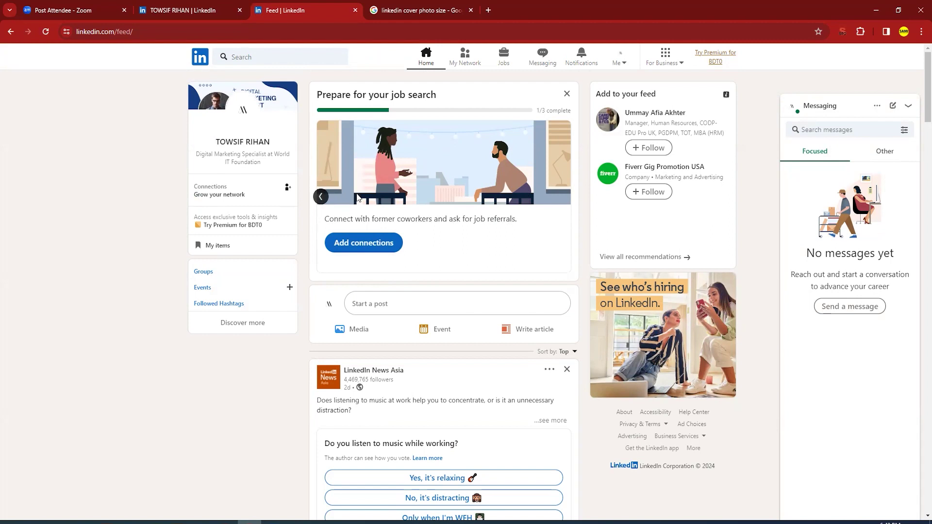
pyautogui.click(321, 196)
pyautogui.click(566, 196)
# - Open the My Network page and look through the suggested people and newsletters
pyautogui.click(468, 66)
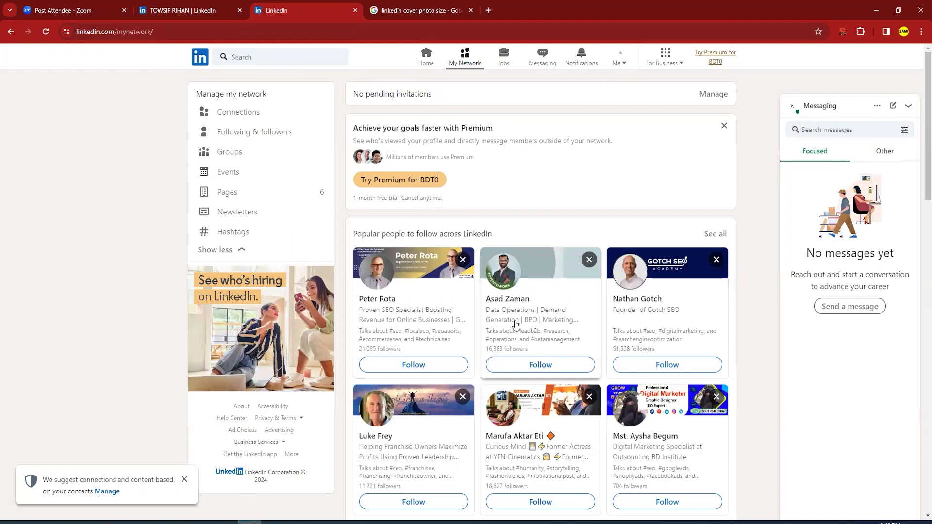
pyautogui.scroll(-2, 515, 327)
pyautogui.scroll(-2, 517, 331)
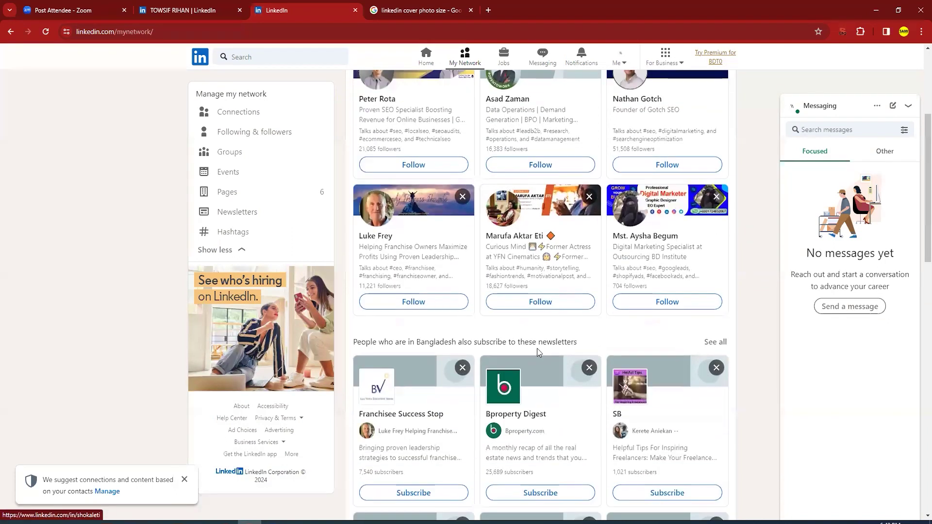
pyautogui.scroll(-3, 520, 339)
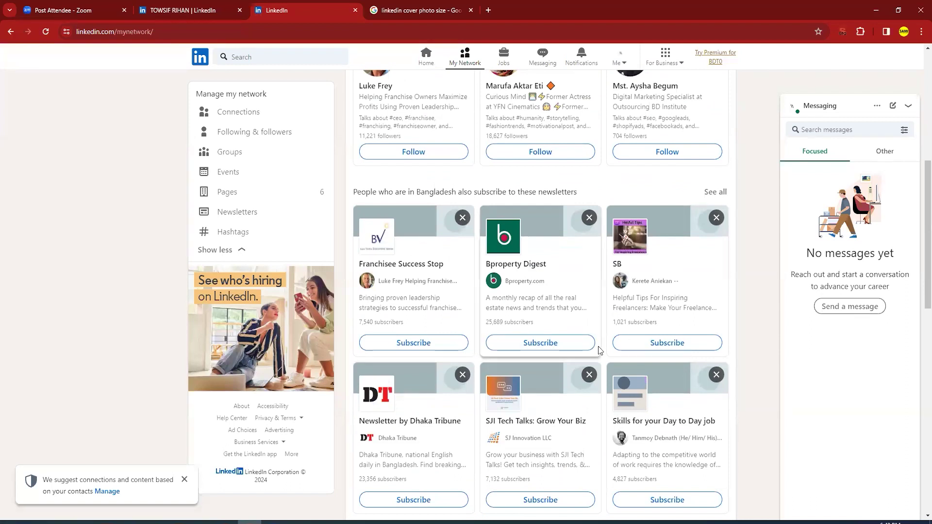
pyautogui.scroll(5, 600, 353)
pyautogui.scroll(2, 598, 353)
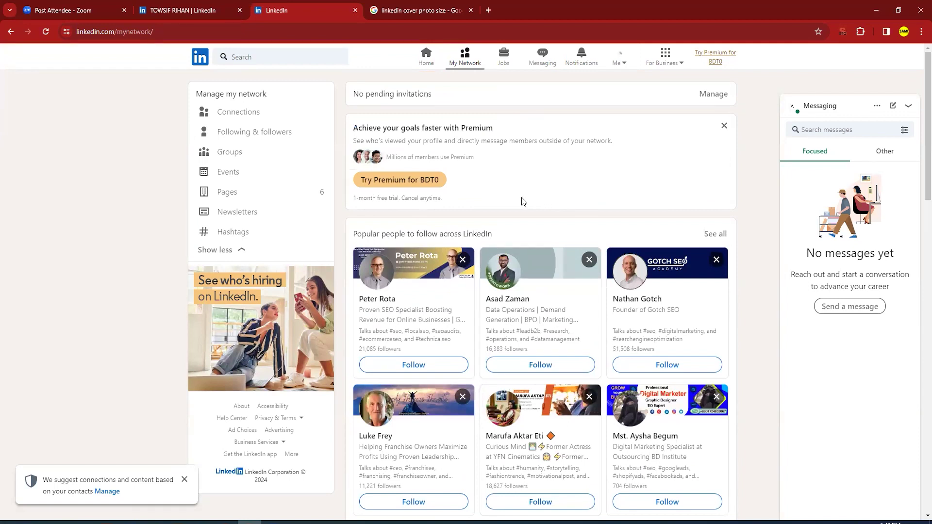
# - Look through the people suggested on the Connections page and return to the My Network overview
pyautogui.click(248, 114)
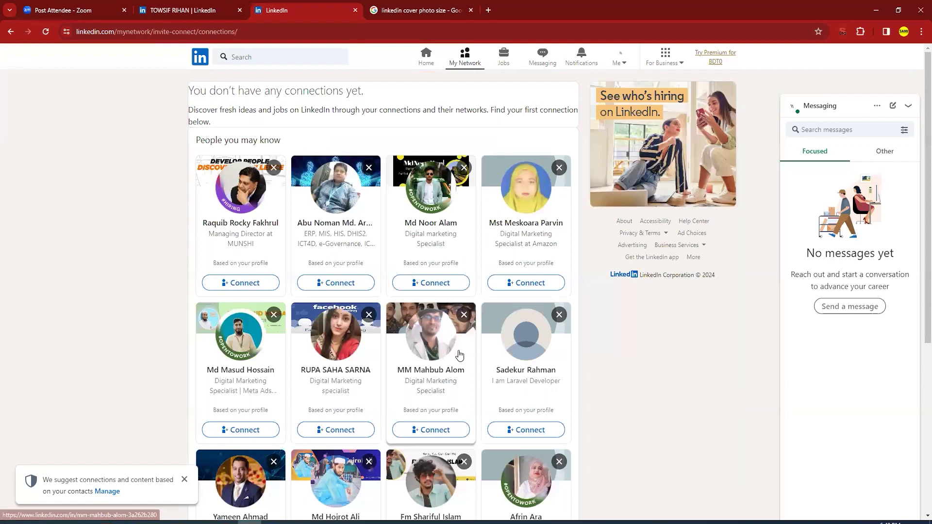
pyautogui.scroll(-3, 466, 349)
pyautogui.scroll(-11, 507, 420)
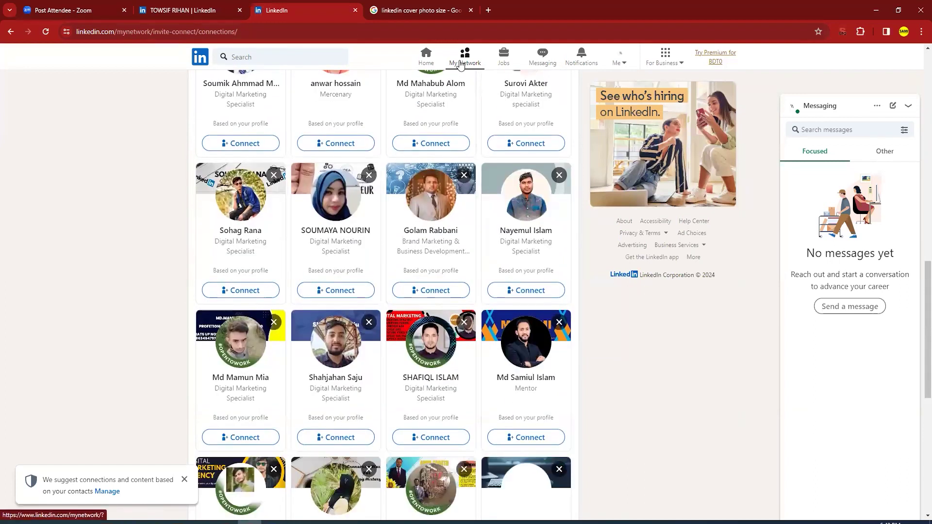
pyautogui.click(456, 66)
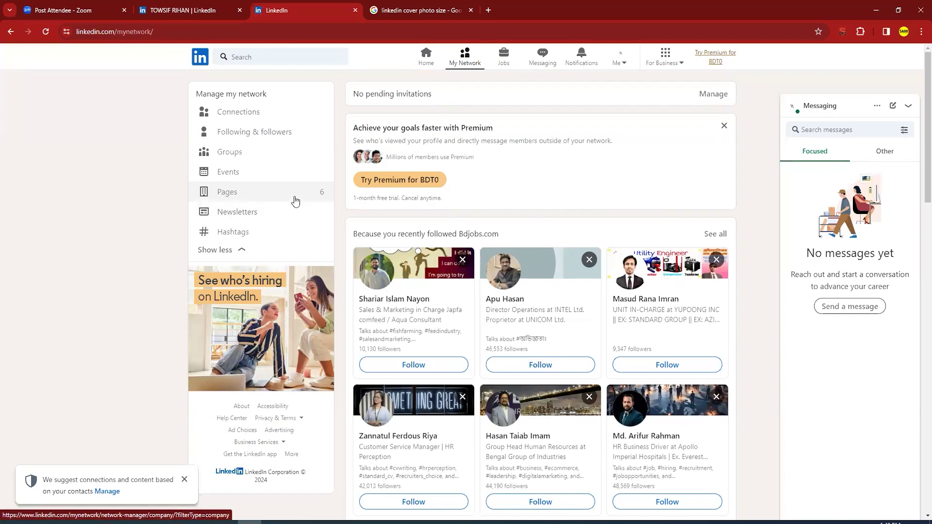
# - Open the Jobs page and look through the top job picks
pyautogui.click(504, 56)
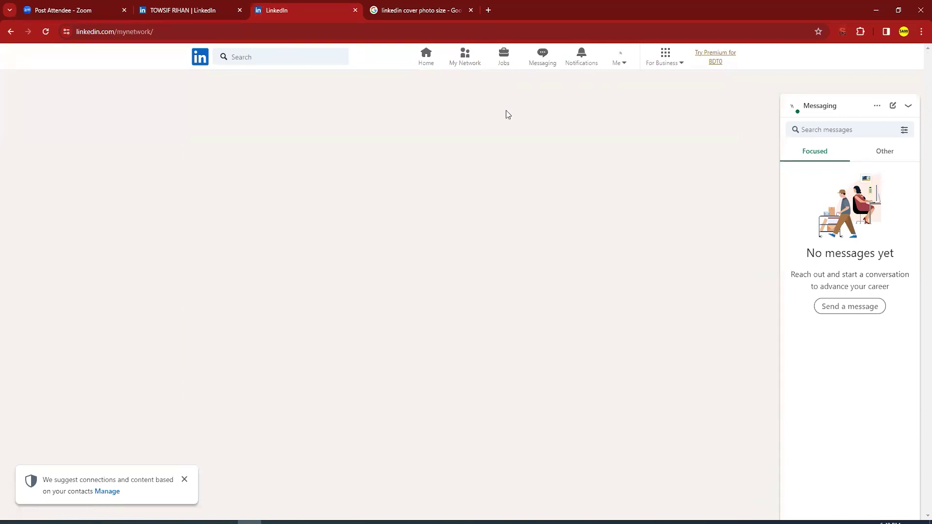
pyautogui.scroll(-4, 488, 322)
pyautogui.scroll(4, 491, 308)
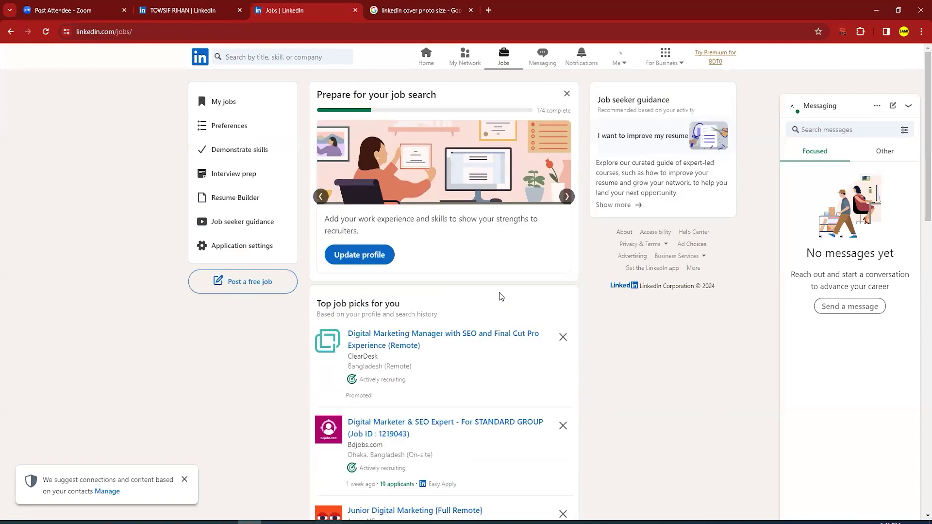
# - View the Messaging and Notifications pages and return to the home feed
pyautogui.click(542, 55)
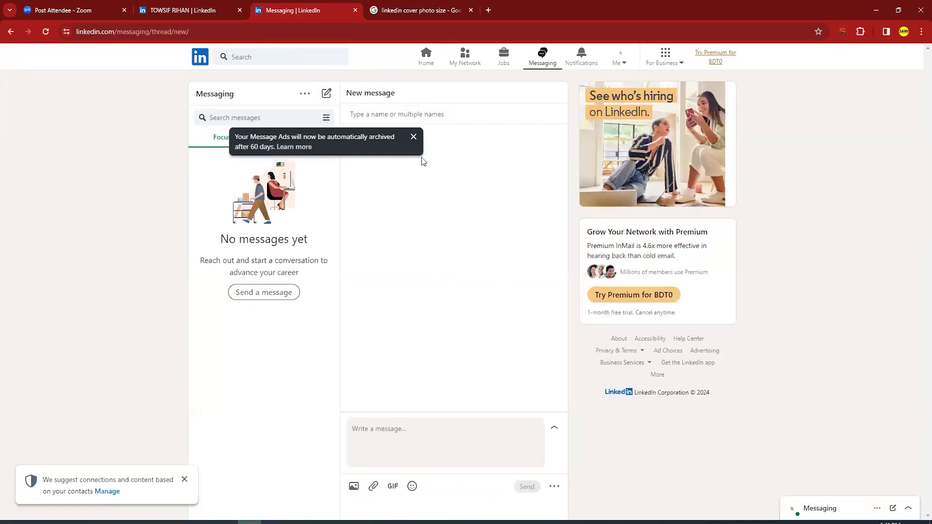
pyautogui.click(592, 58)
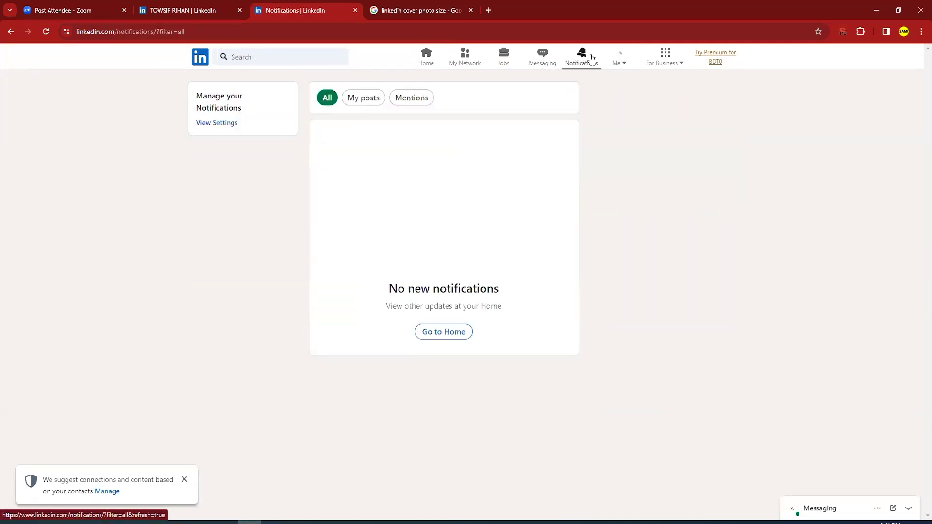
pyautogui.click(619, 57)
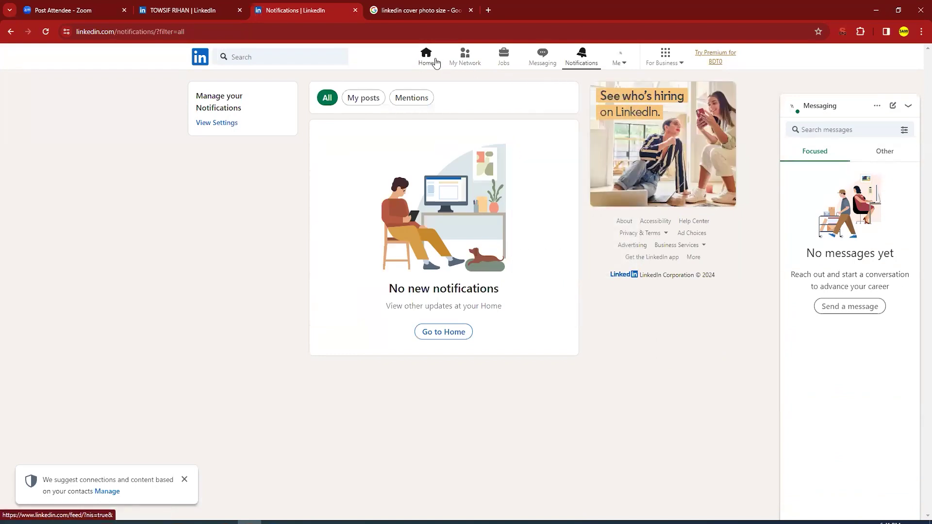
pyautogui.click(426, 57)
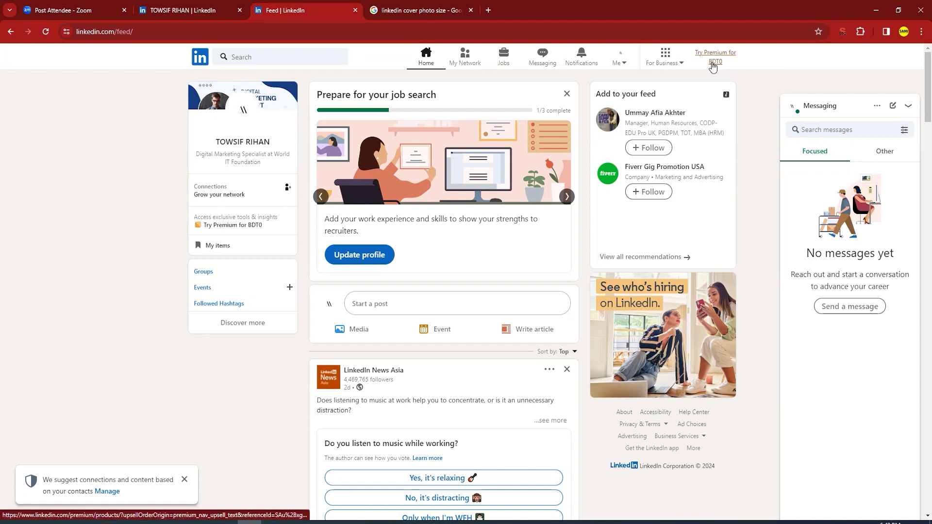
# - Go to the Groups page through the business products and open the form for creating a new group
pyautogui.click(665, 58)
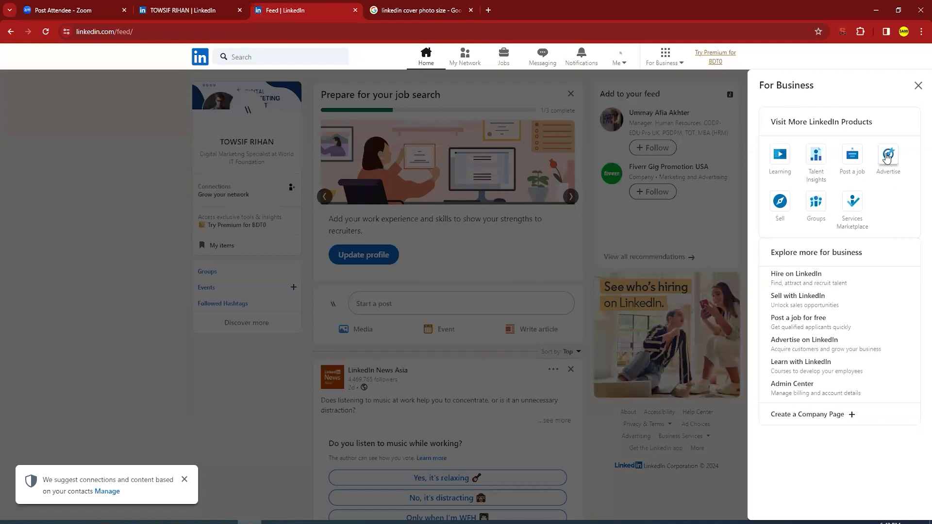
pyautogui.click(818, 204)
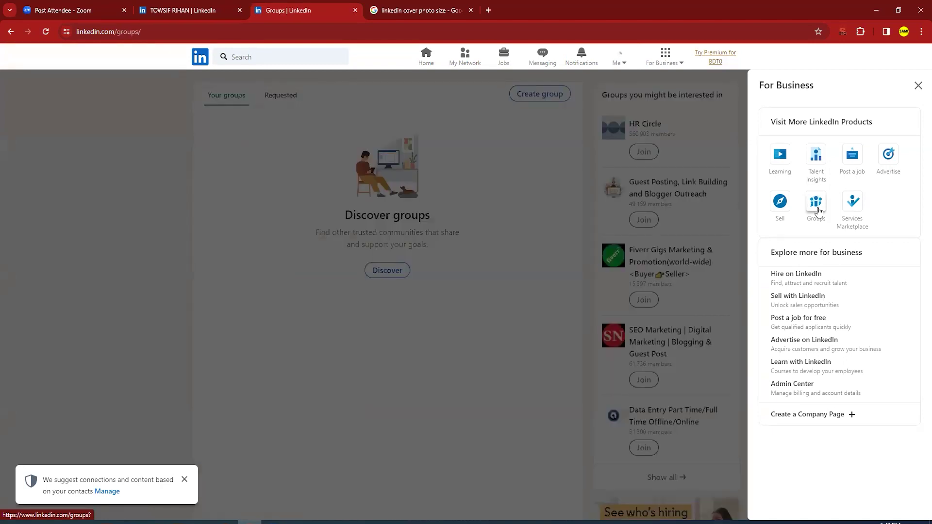
pyautogui.click(81, 150)
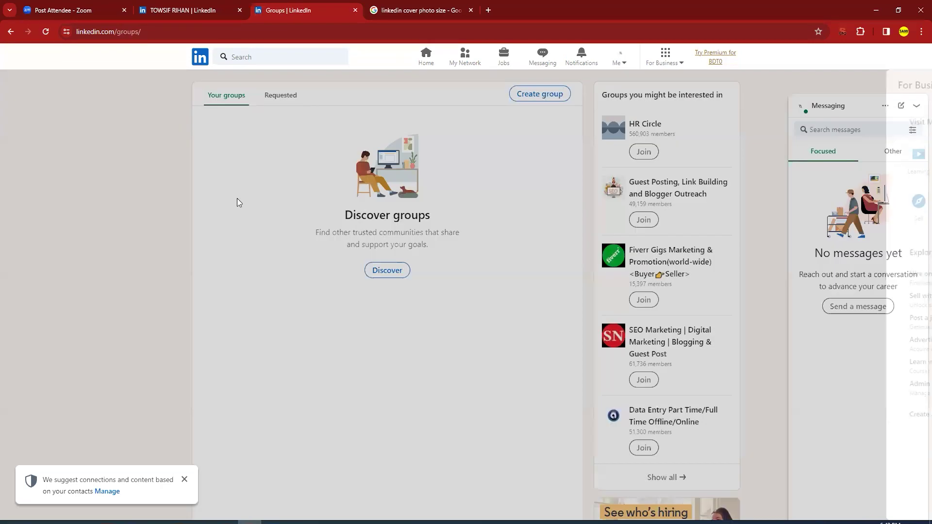
pyautogui.click(543, 94)
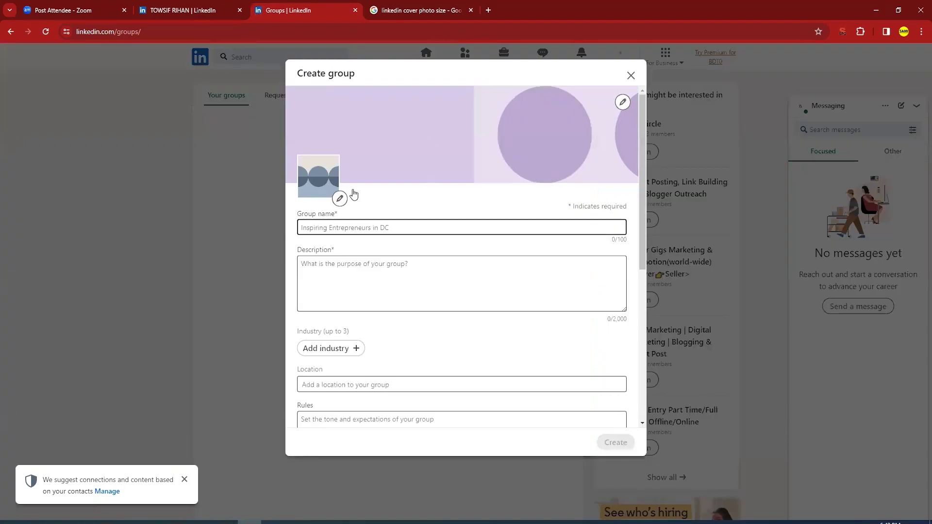
# - Look through the group creation form's description, rules, group type and permission settings, and close it without creating a group
pyautogui.click(381, 276)
pyautogui.scroll(-2, 384, 284)
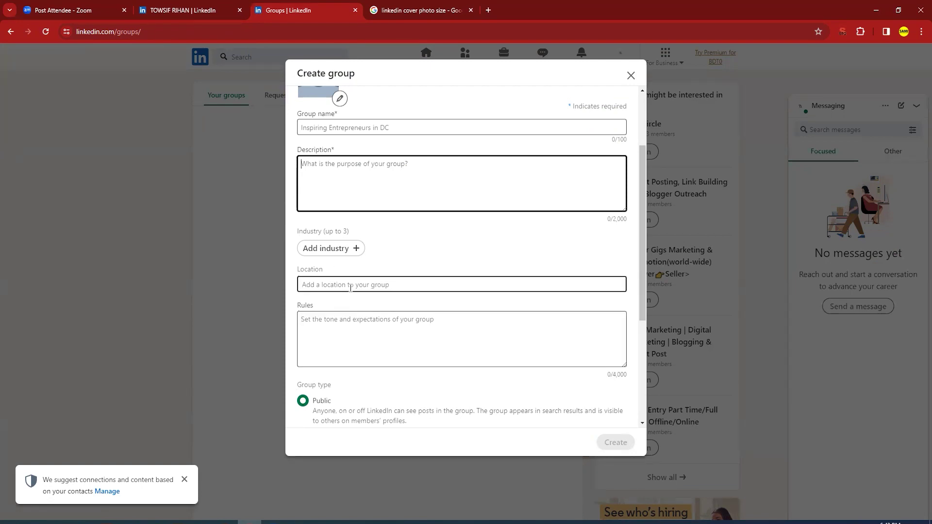
pyautogui.click(352, 329)
pyautogui.scroll(-3, 352, 330)
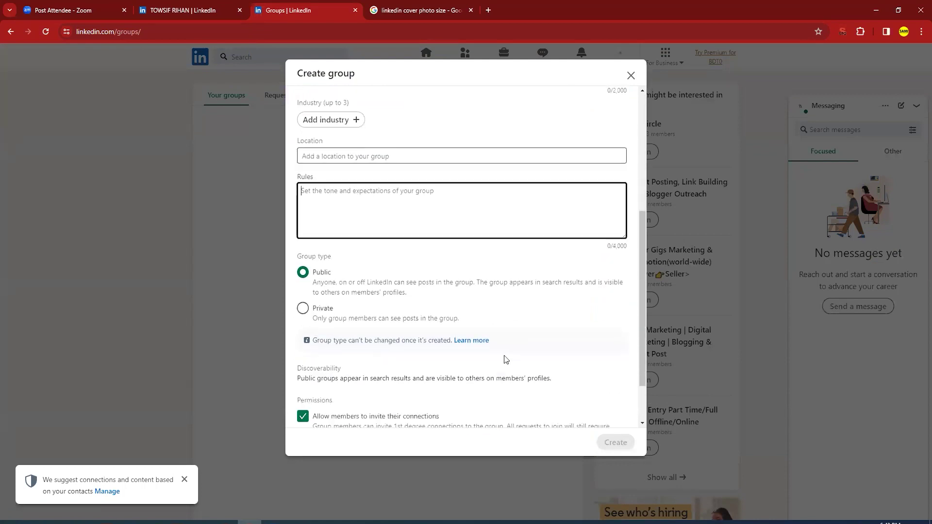
pyautogui.scroll(-2, 506, 360)
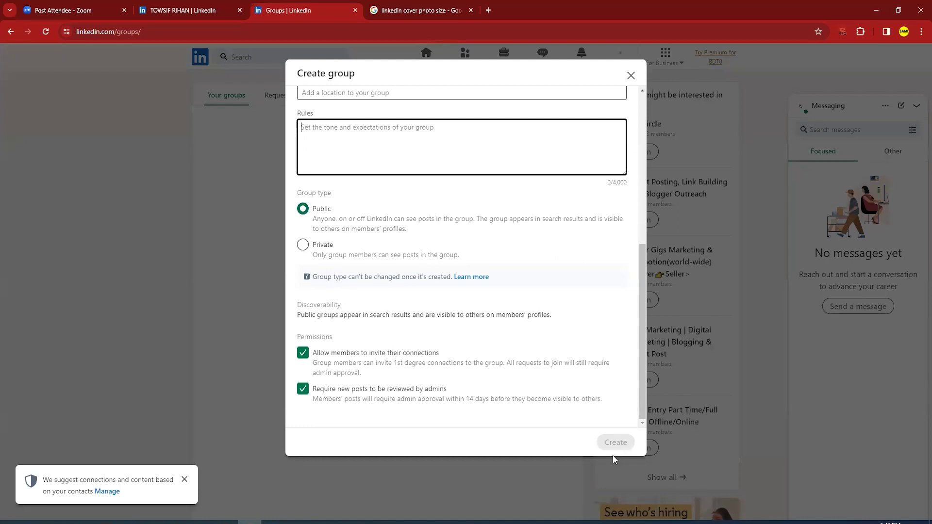
pyautogui.scroll(6, 444, 329)
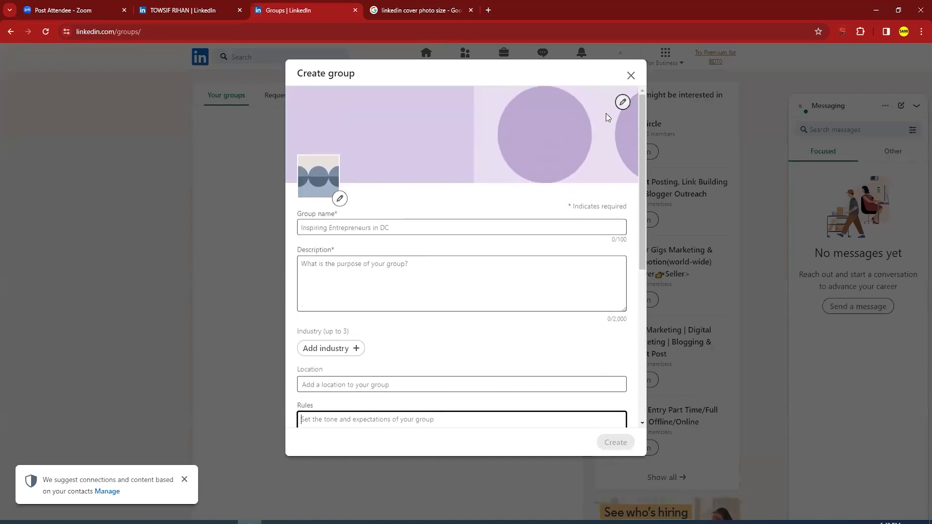
pyautogui.click(630, 76)
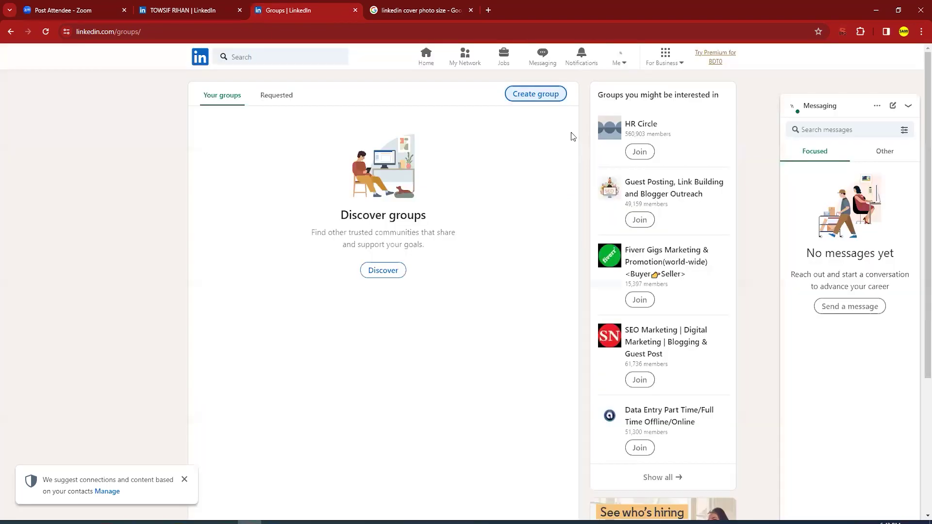
# - Open the details form for a new Company page through the business products, dismissing the contacts suggestion notice
pyautogui.click(663, 63)
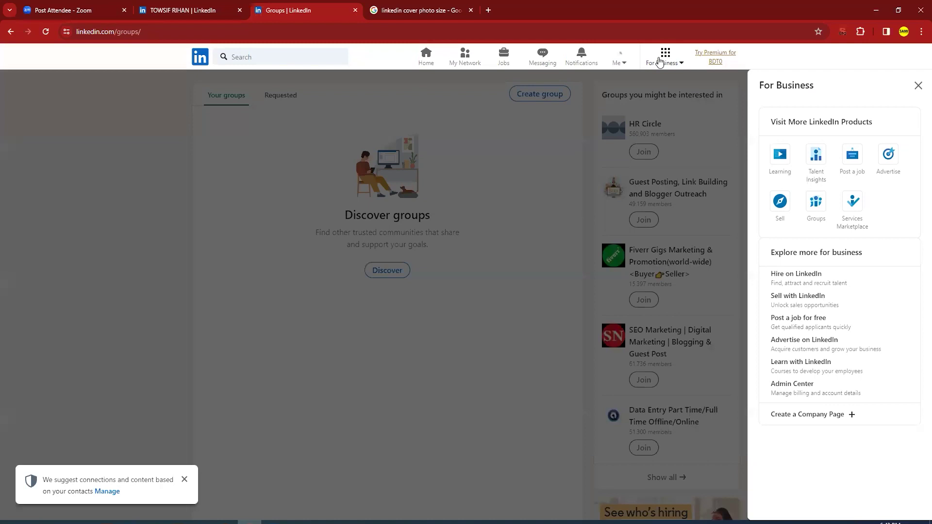
pyautogui.click(832, 418)
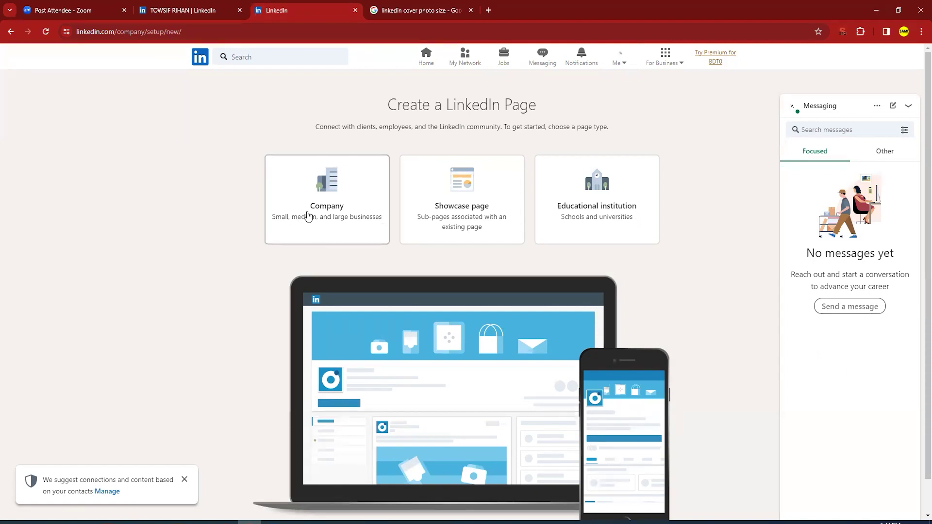
pyautogui.click(184, 480)
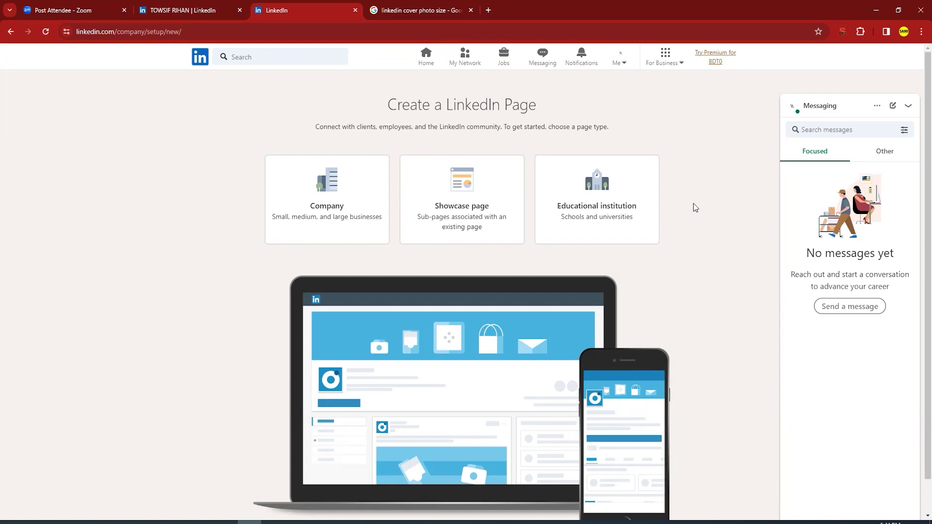
pyautogui.click(324, 198)
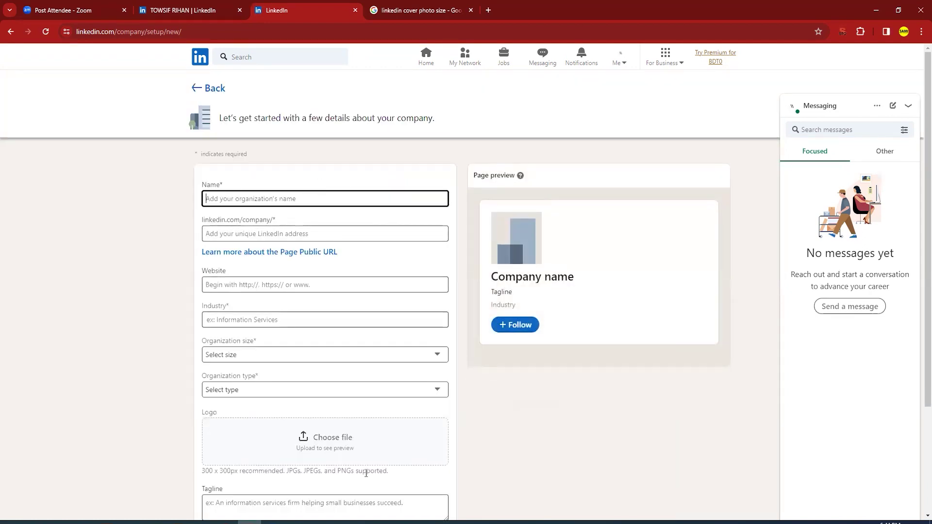
# - Copy the full name from the Notepad notes and paste it as the company page's name
pyautogui.click(297, 523)
pyautogui.moveTo(210, 206); pyautogui.dragTo(145, 206)
pyautogui.hotkey('ctrl', 'c')
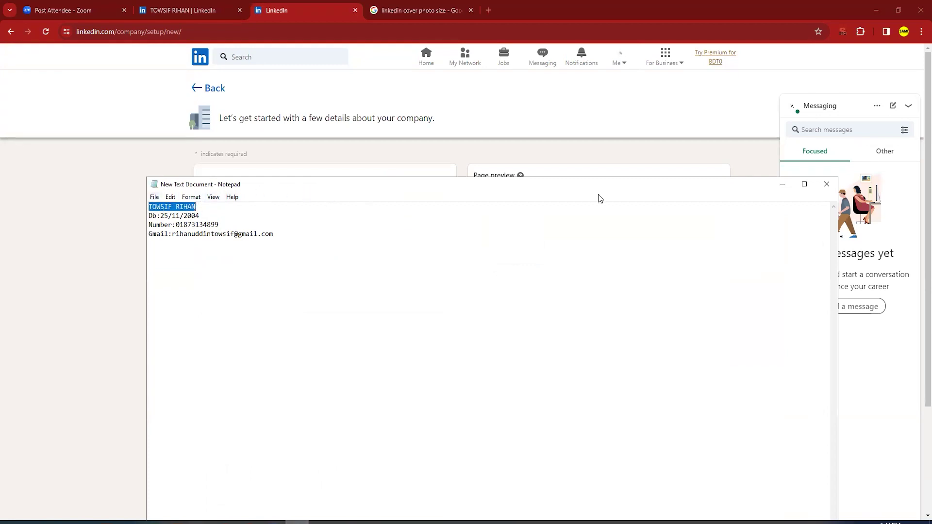
pyautogui.click(783, 184)
pyautogui.hotkey('ctrl', 'v')
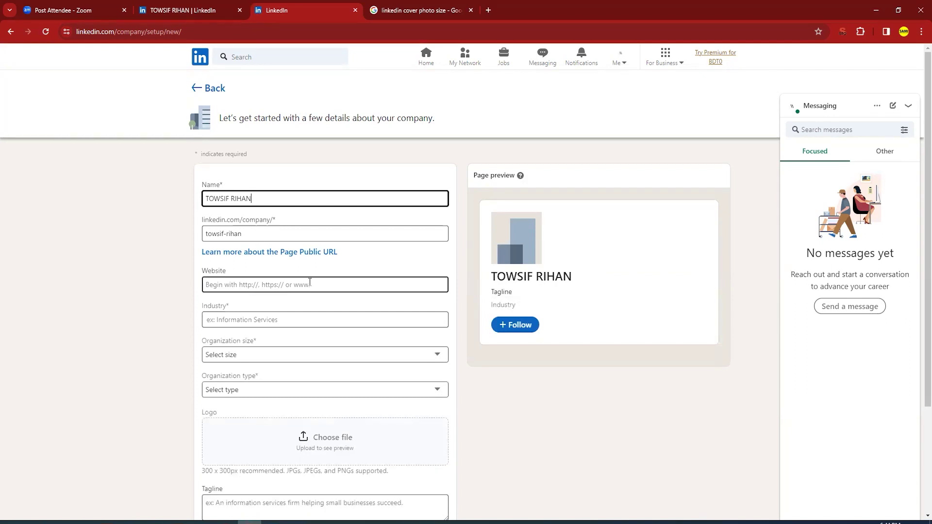
# - Set the company's industry to IT System Data Services
pyautogui.click(263, 323)
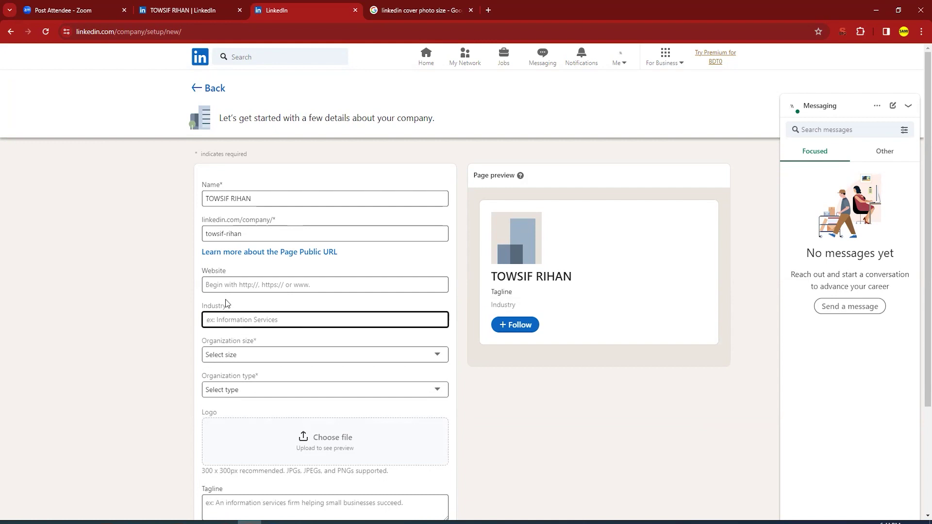
pyautogui.click(281, 229)
pyautogui.click(251, 318)
pyautogui.write('it')
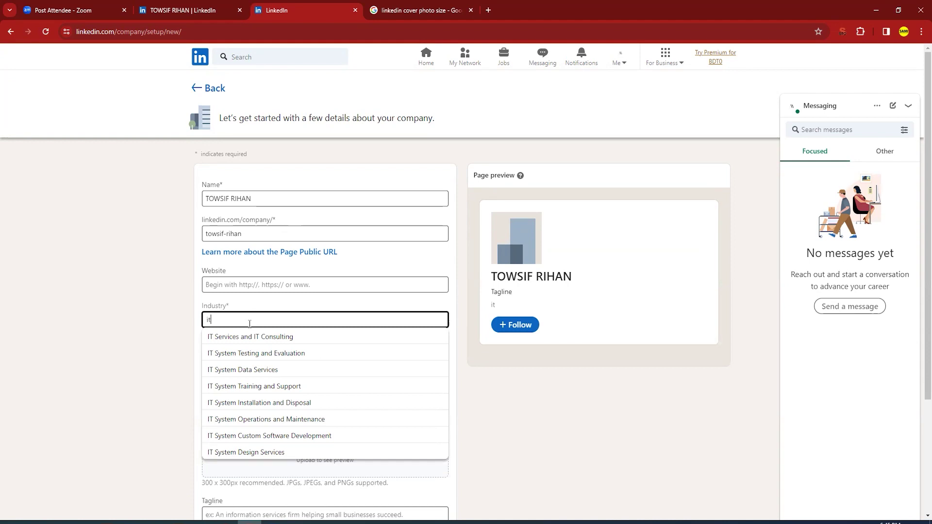
pyautogui.press('Down')
pyautogui.press('Down')
pyautogui.press('Down')
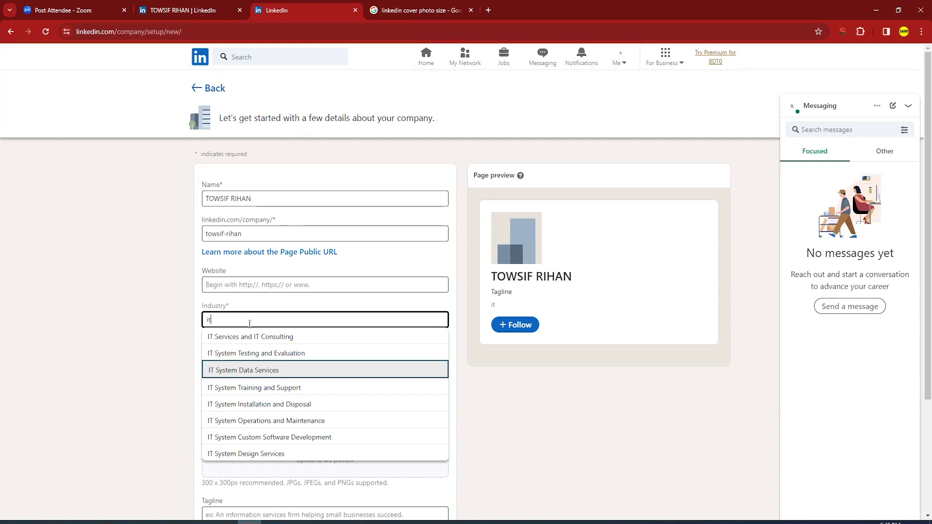
pyautogui.press('Return')
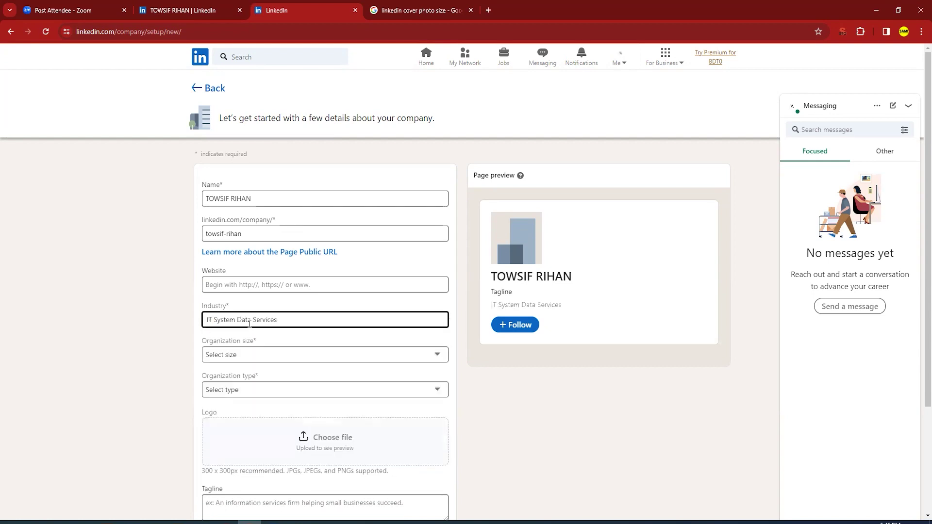
# - Set the organization size to 0–1 employees and the organization type to Public company
pyautogui.click(328, 361)
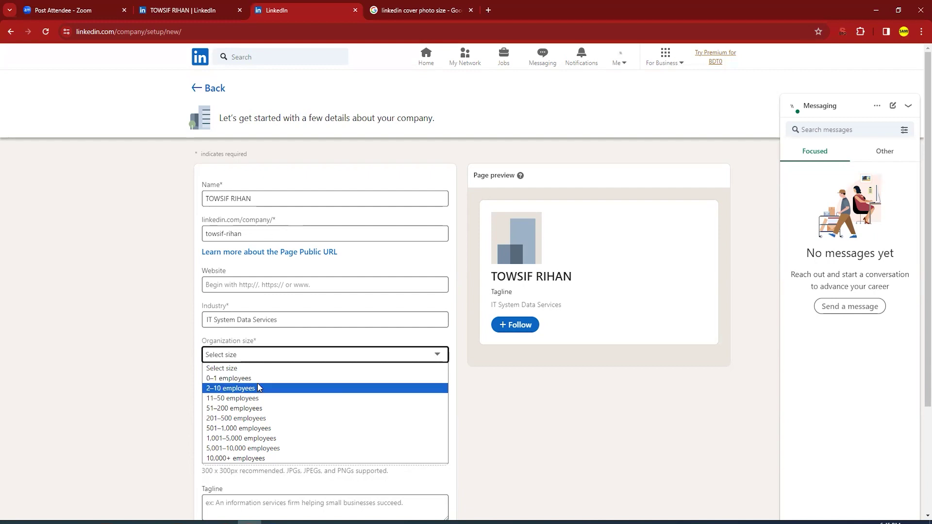
pyautogui.click(258, 377)
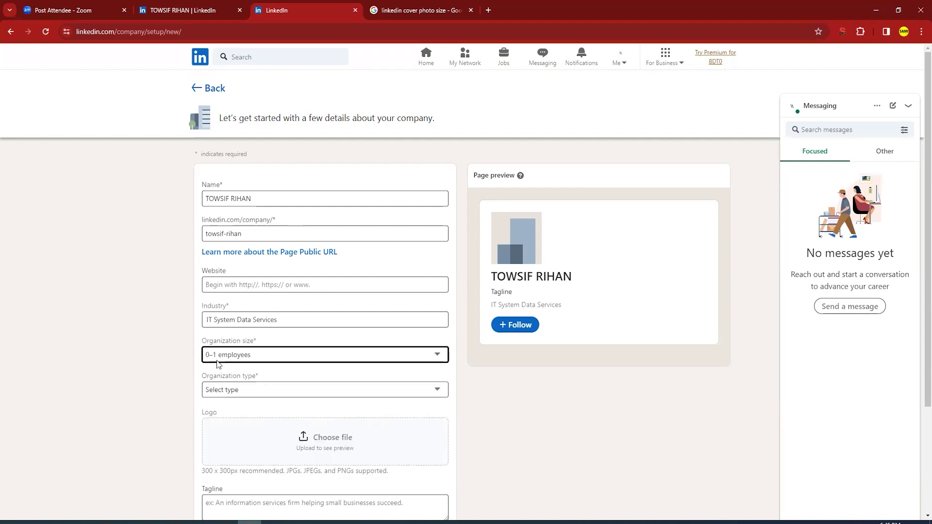
pyautogui.click(260, 388)
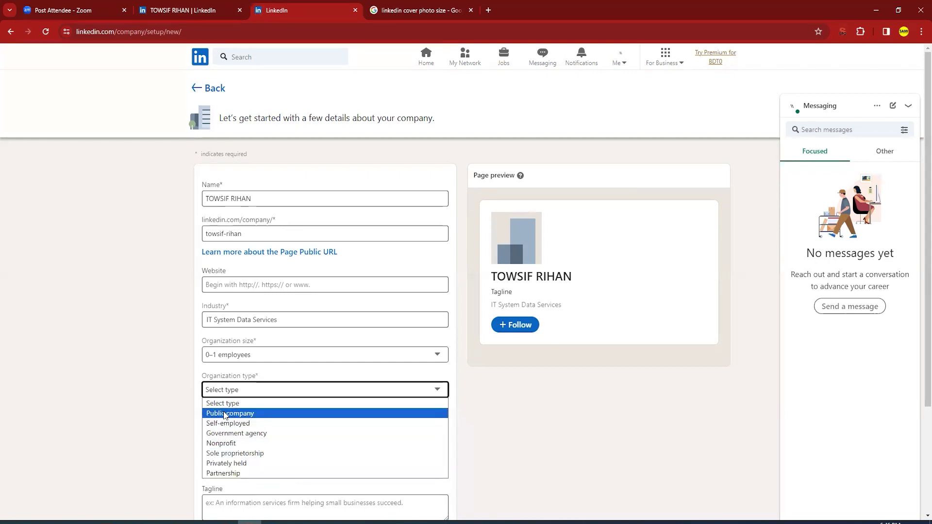
pyautogui.click(270, 416)
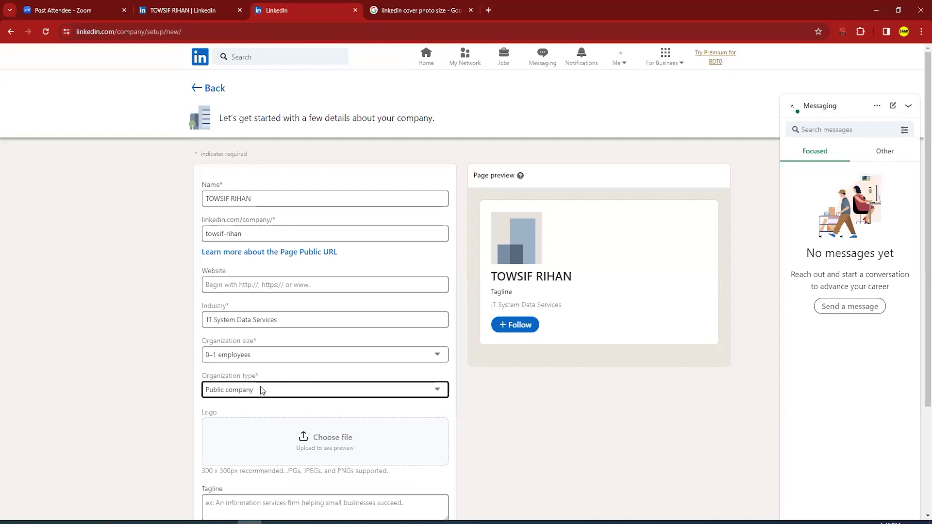
# - Upload 2.png from the Black Minimalist M Initials Letter Name Logo folder as the logo and enter the tagline "Digital Marketer"
pyautogui.scroll(-3, 263, 391)
pyautogui.click(319, 294)
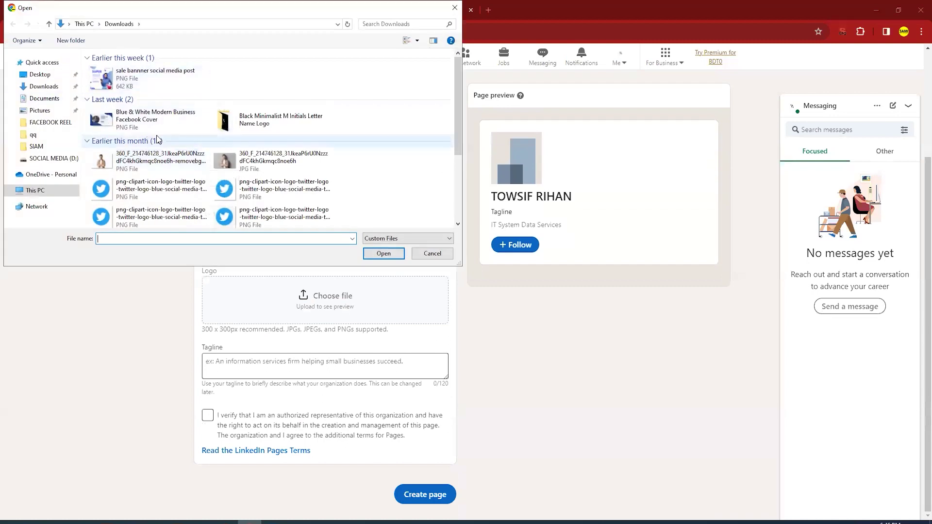
pyautogui.doubleClick(257, 120)
pyautogui.doubleClick(175, 83)
pyautogui.click(266, 368)
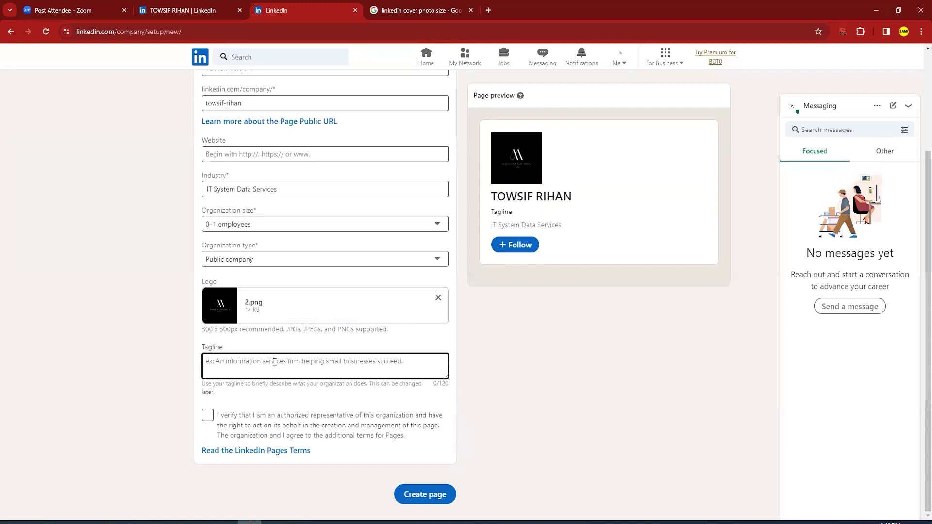
pyautogui.write('Digital Marketer')
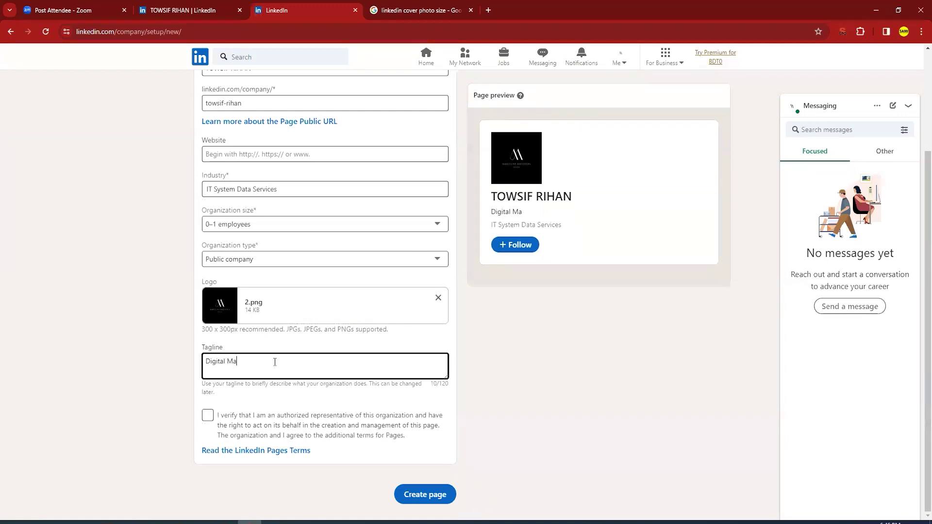
# - Confirm being an authorized representative of the organization and try to create the page
pyautogui.click(205, 416)
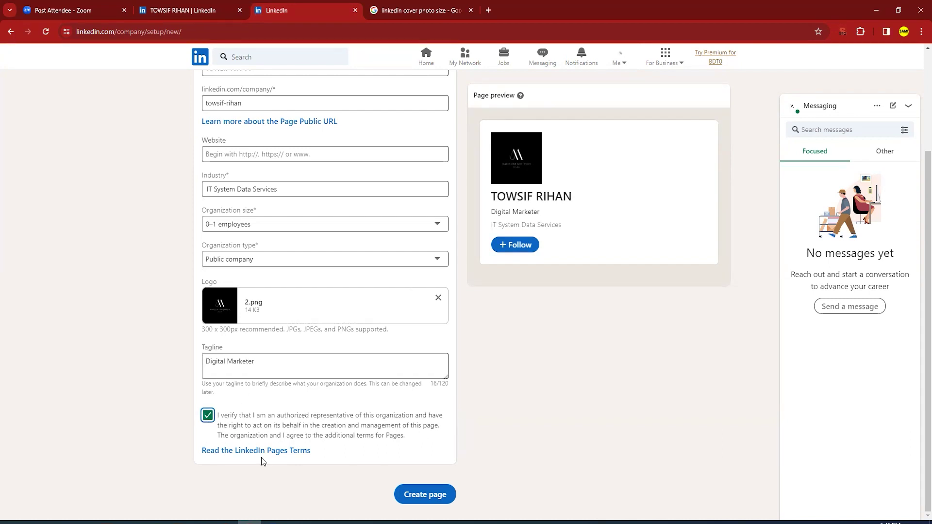
pyautogui.click(433, 495)
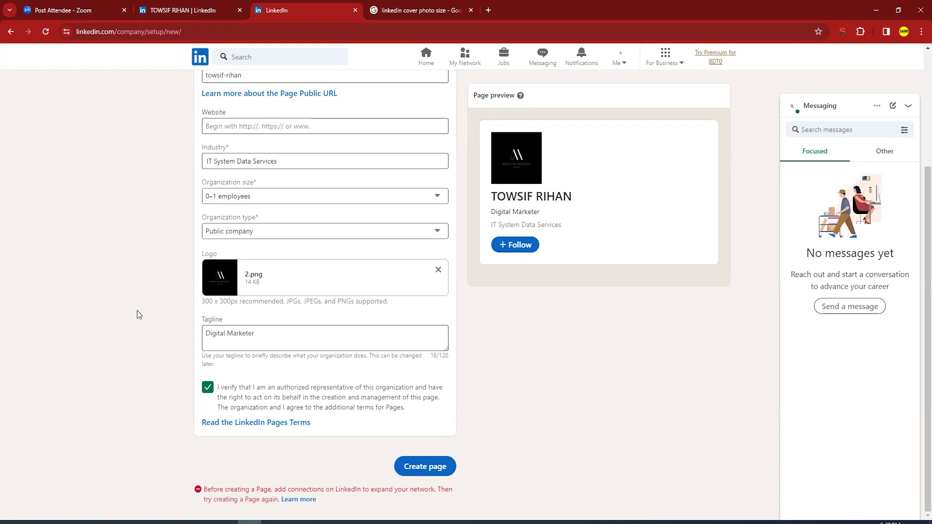
pyautogui.scroll(2, 137, 310)
pyautogui.scroll(-2, 137, 310)
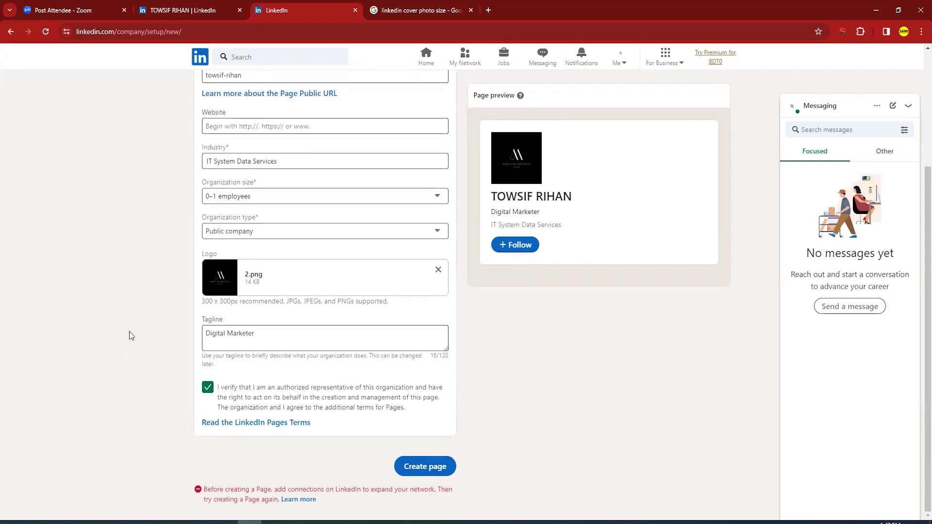
pyautogui.scroll(3, 129, 335)
# - Visit the home feed and the My Network page, and open a fresh Company page form through the business products
pyautogui.click(206, 59)
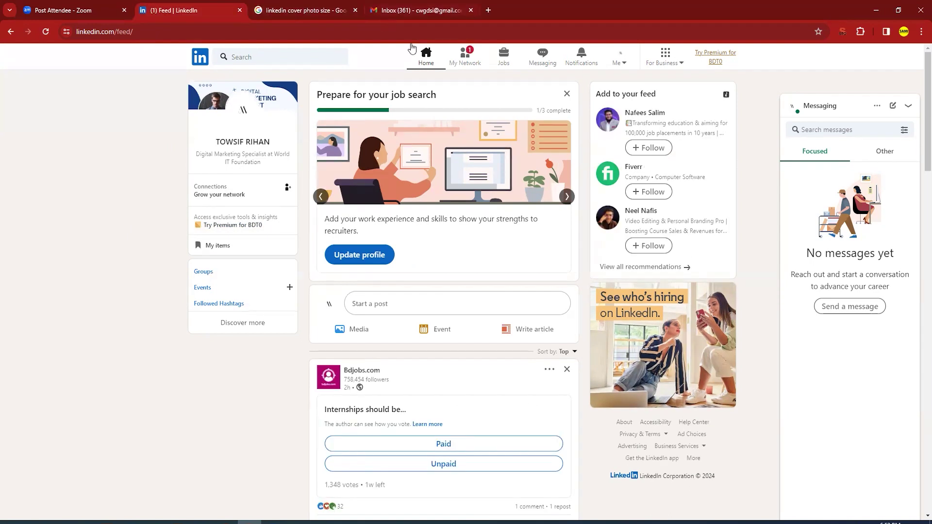
pyautogui.click(467, 58)
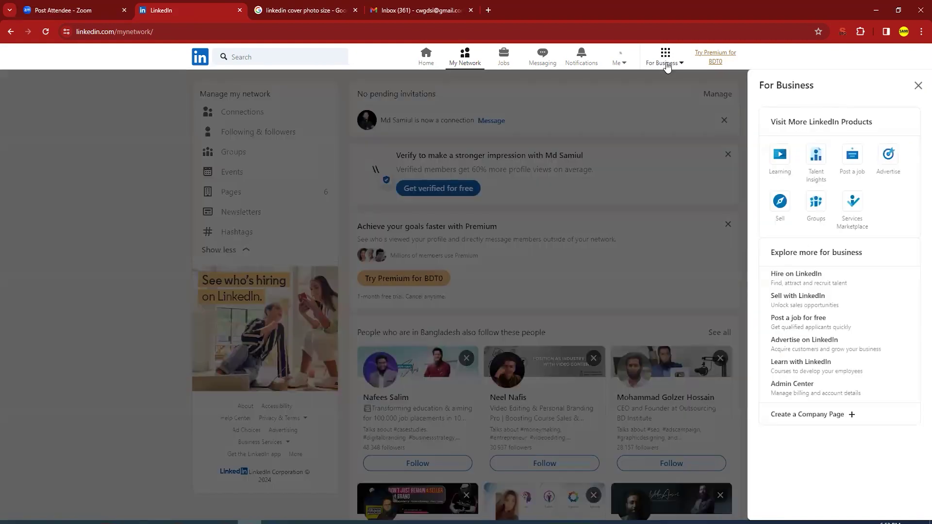
pyautogui.click(665, 61)
pyautogui.click(829, 424)
pyautogui.click(308, 229)
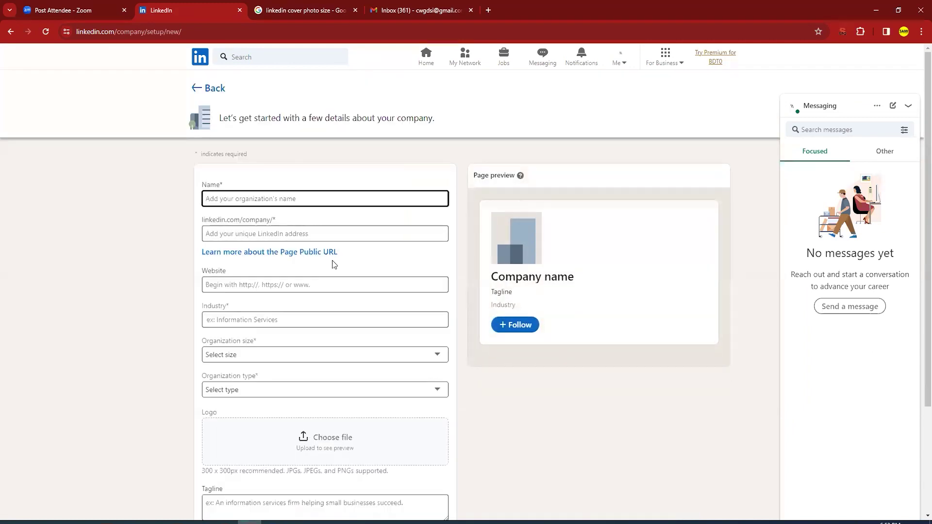
# - Fill in the company page's name from the saved entry and set the industry to IT System Data Services
pyautogui.click(257, 198)
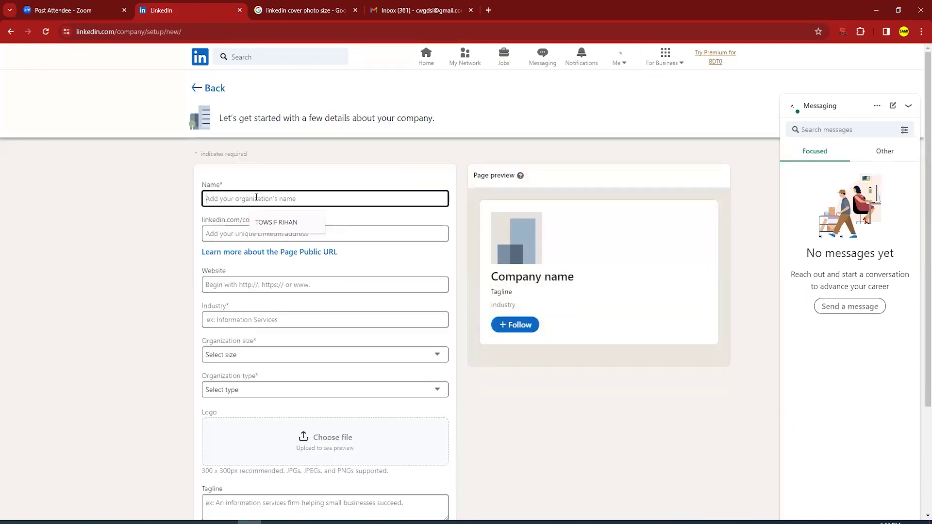
pyautogui.click(275, 224)
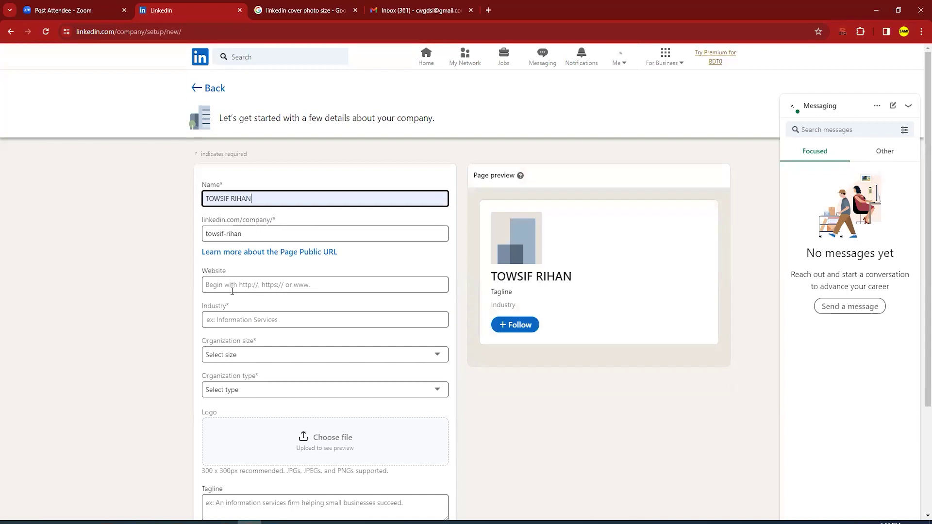
pyautogui.click(243, 320)
pyautogui.click(275, 343)
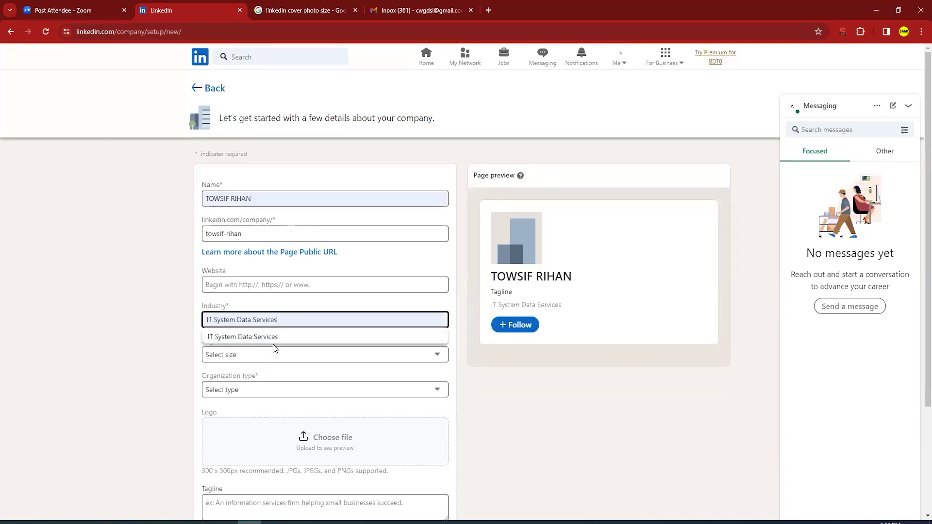
pyautogui.click(243, 337)
# - Choose 0–1 employees as the organization size and Public company as the organization type
pyautogui.scroll(-3, 221, 259)
pyautogui.click(249, 215)
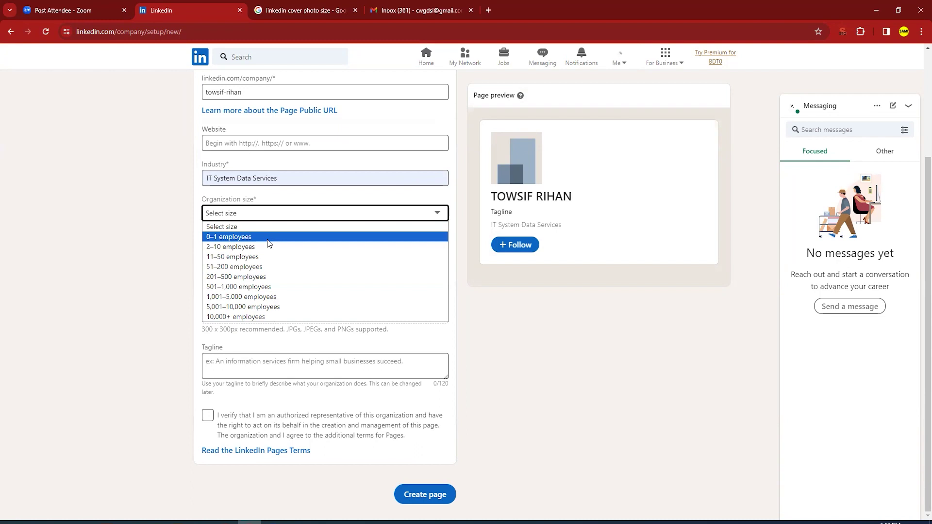
pyautogui.click(270, 238)
pyautogui.click(253, 250)
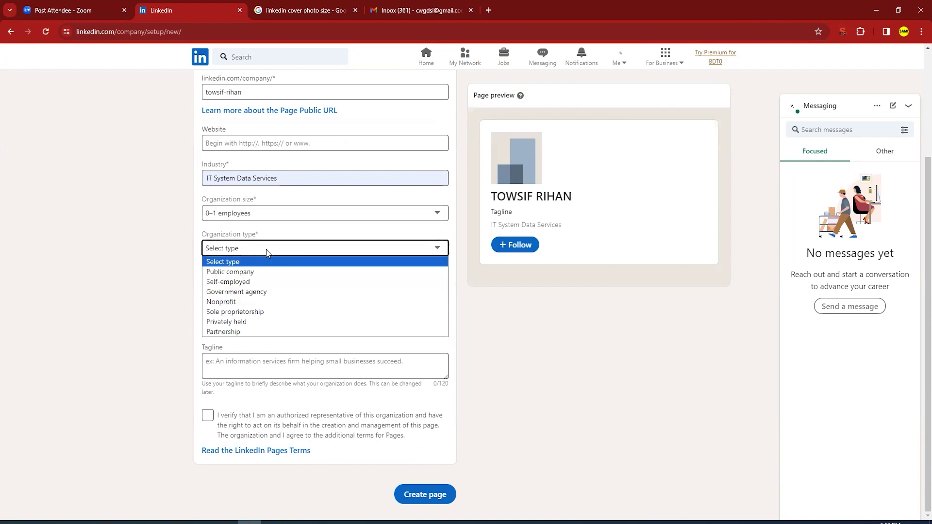
pyautogui.click(255, 273)
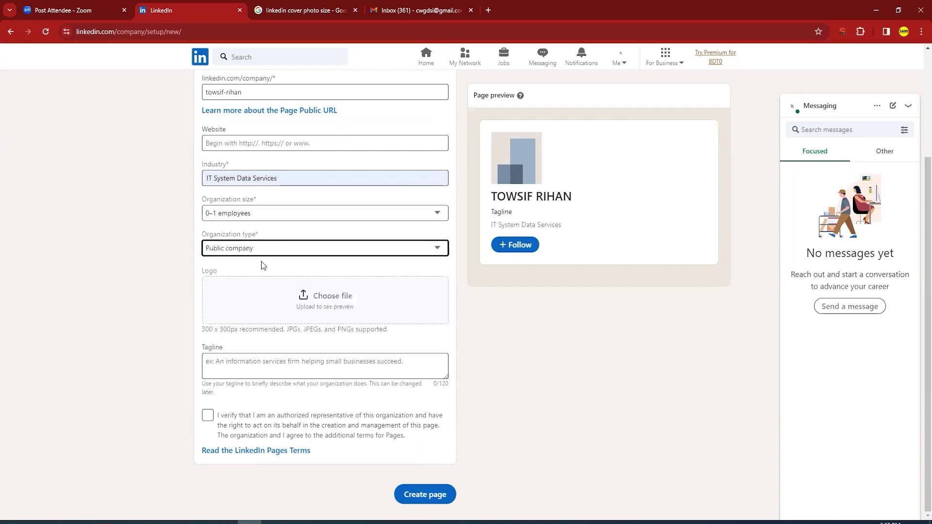
# - Upload 2.png as the company logo and enter "Digital Marketer" as the tagline
pyautogui.click(329, 295)
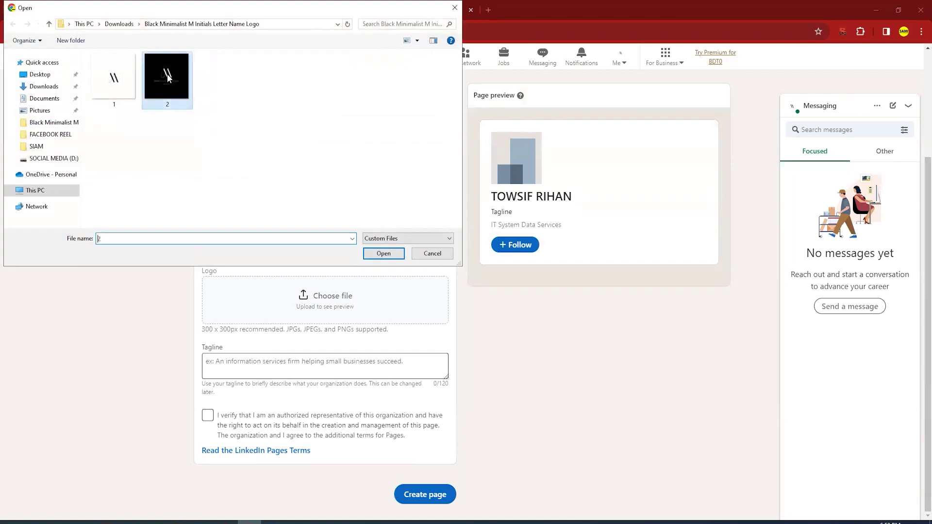
pyautogui.doubleClick(166, 76)
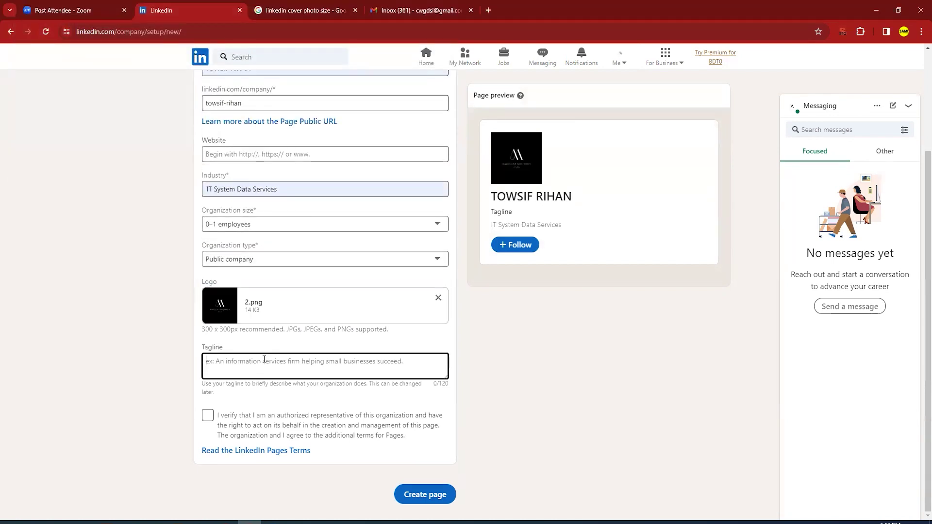
pyautogui.write('Digital Marketer')
# - Accept the authorized representative statement, try to create the company page, and review the completed form
pyautogui.click(207, 415)
pyautogui.click(437, 495)
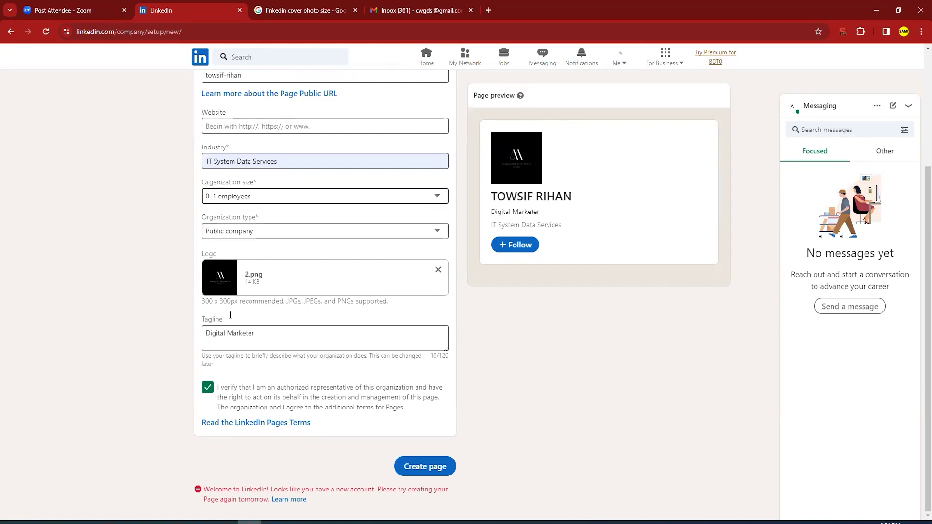
pyautogui.scroll(3, 340, 384)
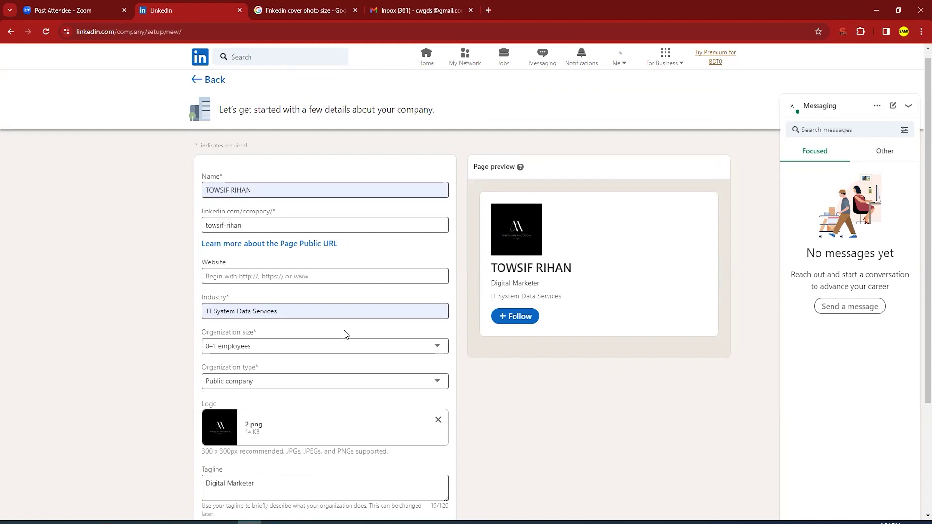
pyautogui.scroll(-3, 346, 346)
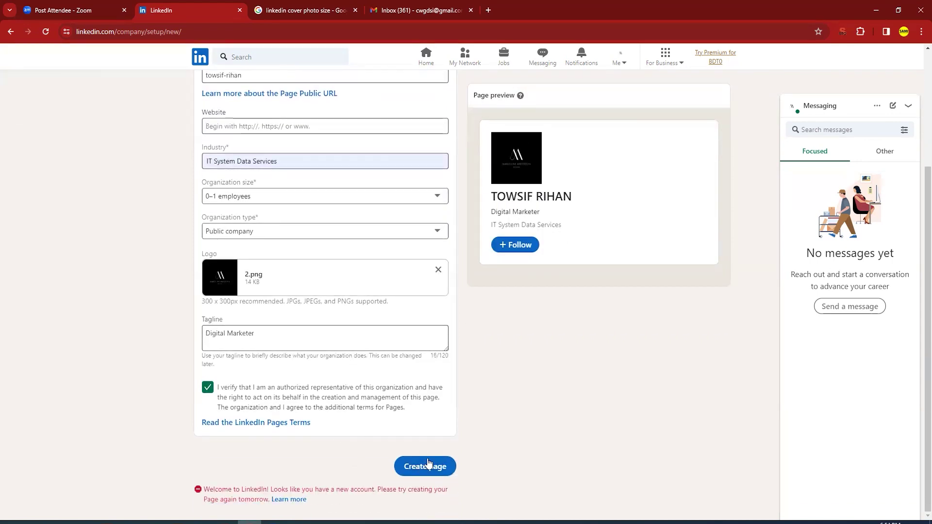